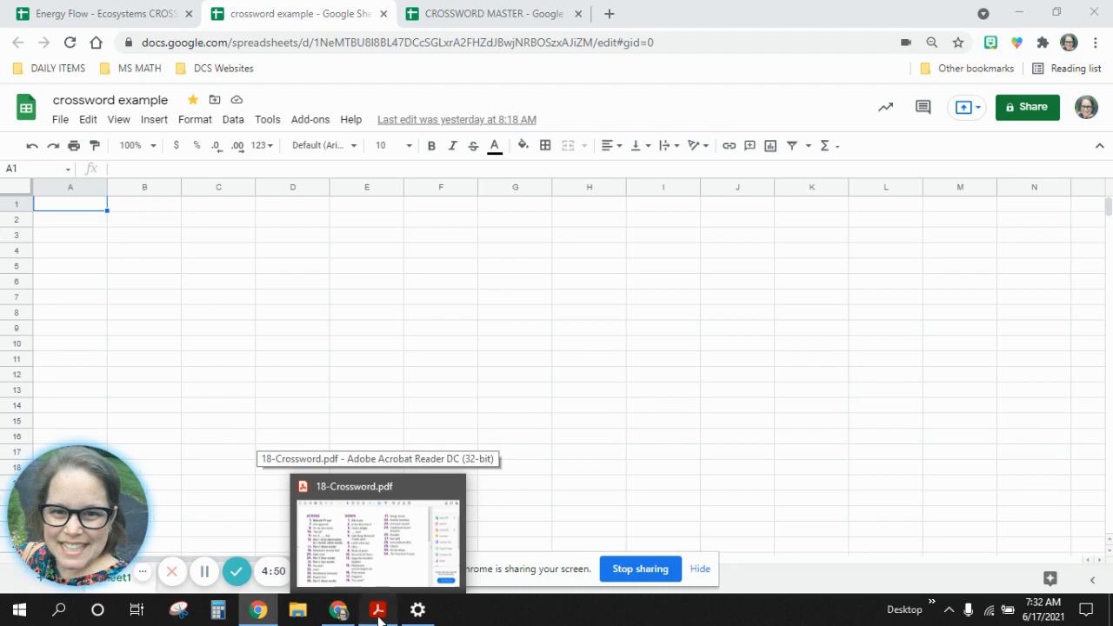
Switch to Acrobat Reader, examine the clues and numbered grid in 18-Crossword.pdf, and return to the crossword example spreadsheet.
left_click(379, 613)
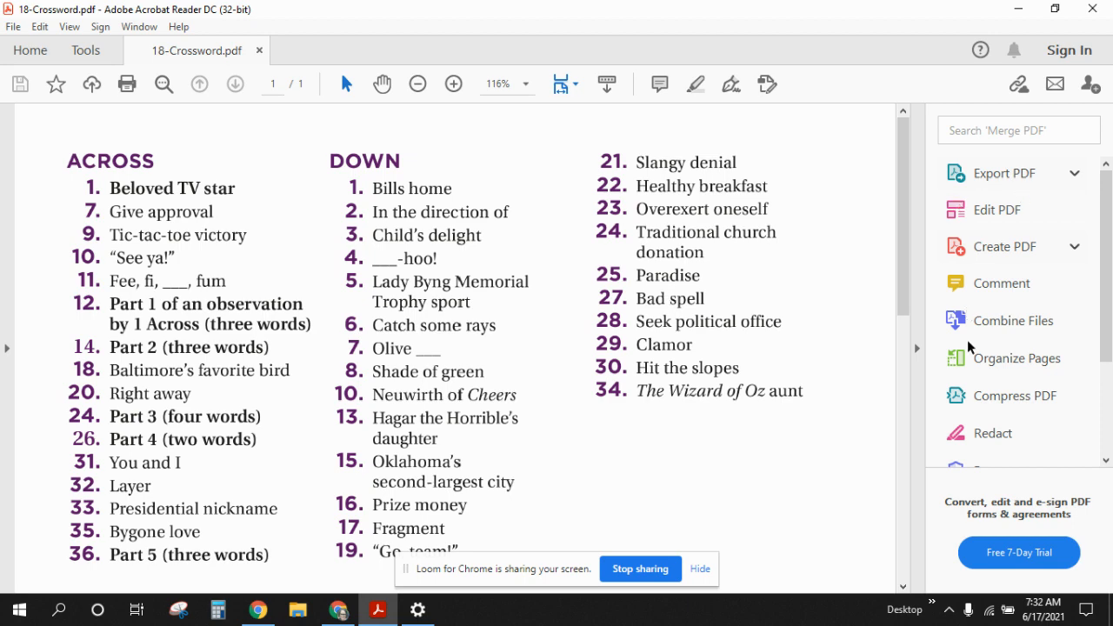
left_click(917, 348)
scroll(799, 338, "down", 5)
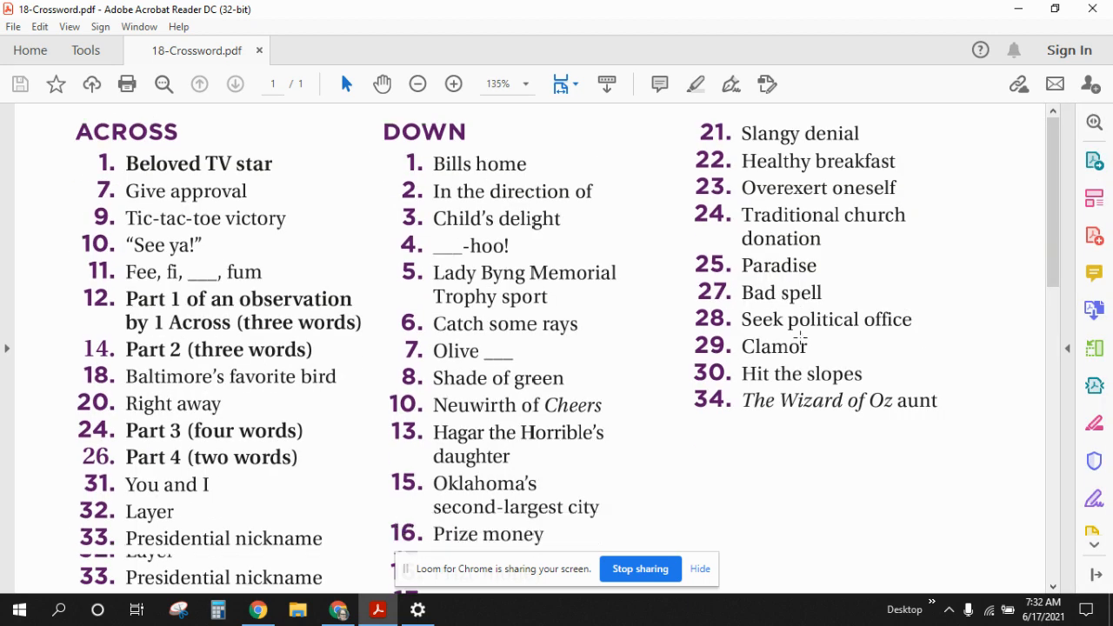
scroll(800, 337, "down", 5)
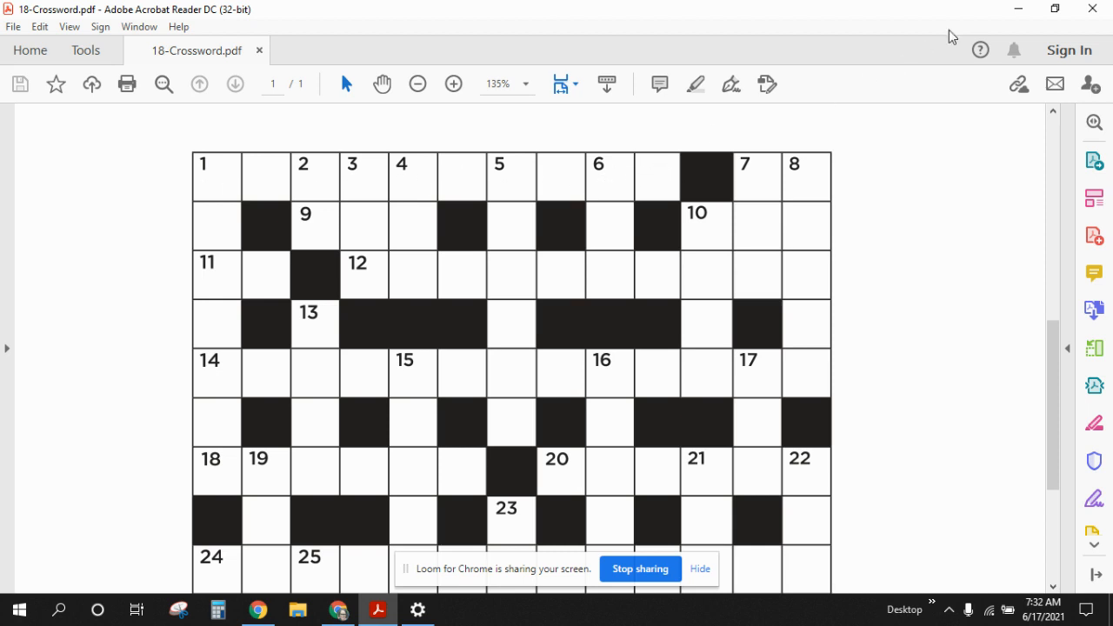
left_click(1018, 7)
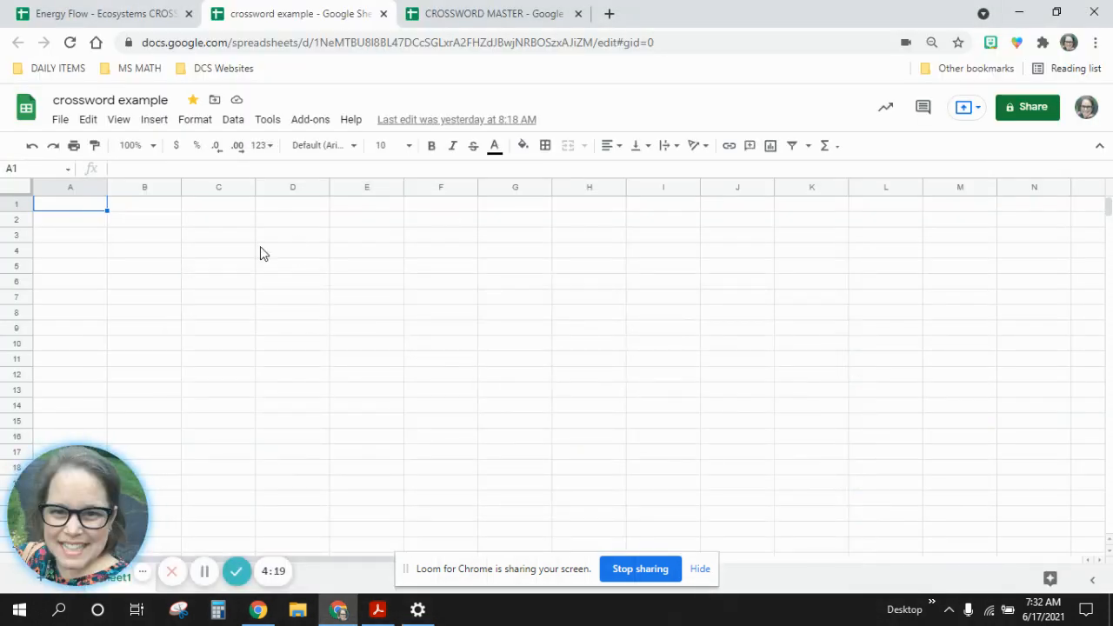
Resize columns A through P to a width of 25 pixels.
left_click(393, 186, "shift")
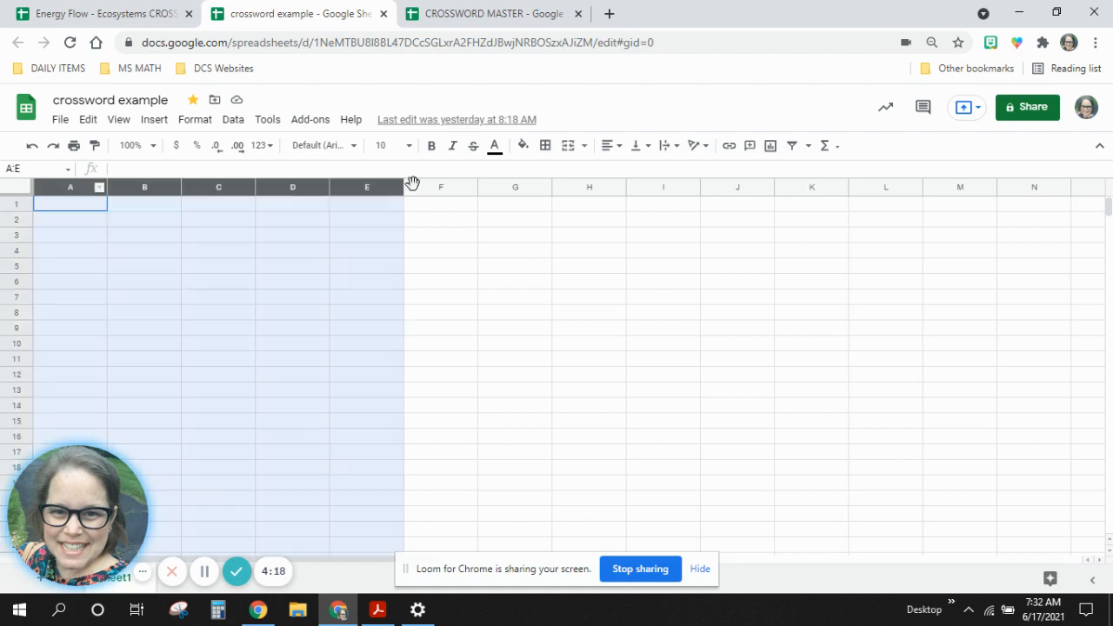
left_click_drag(553, 182, 1040, 188)
right_click(1040, 188)
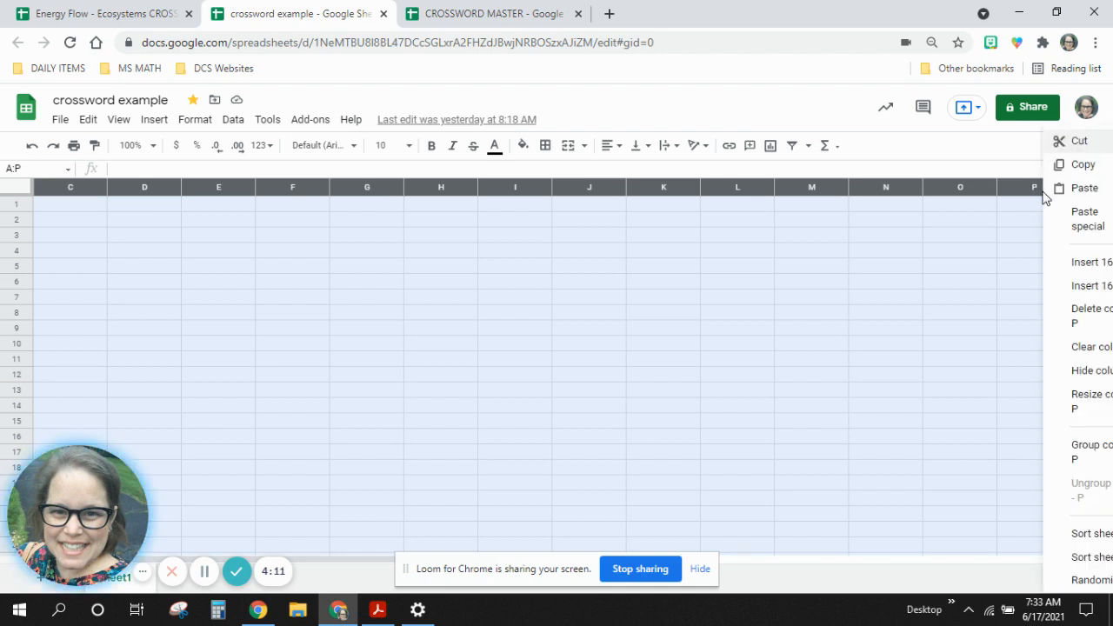
right_click(795, 186)
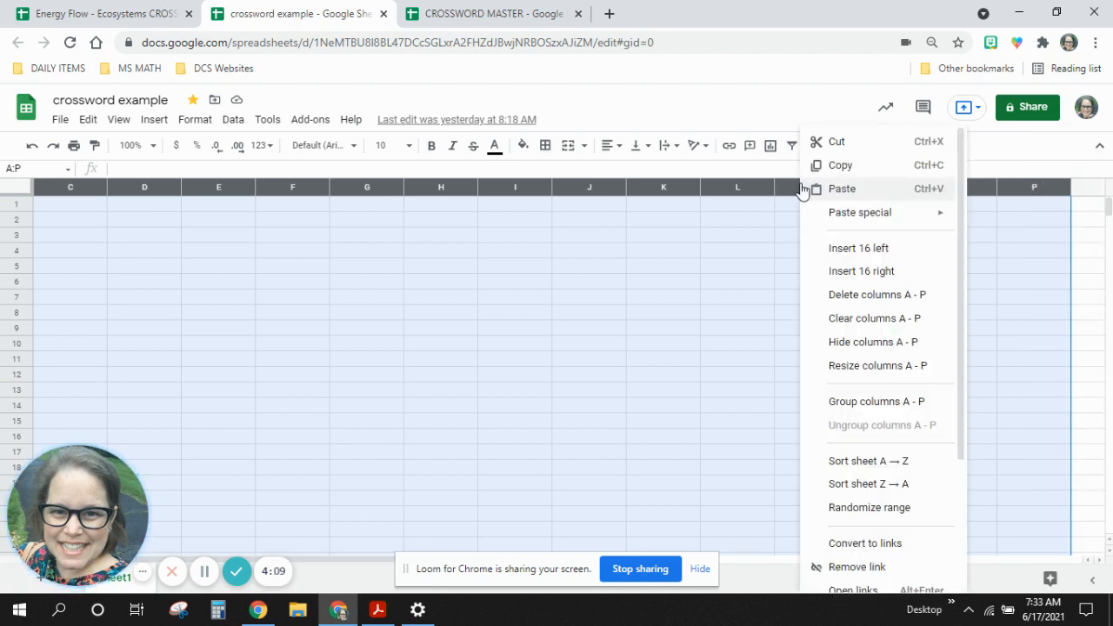
left_click(853, 370)
type("2")
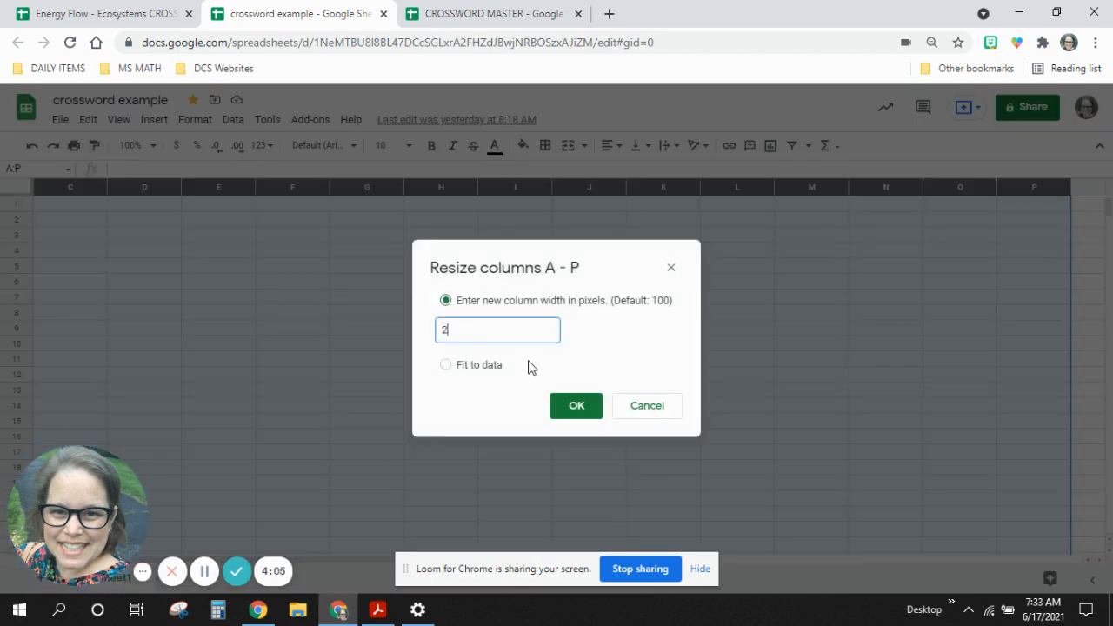
type("5")
left_click(574, 411)
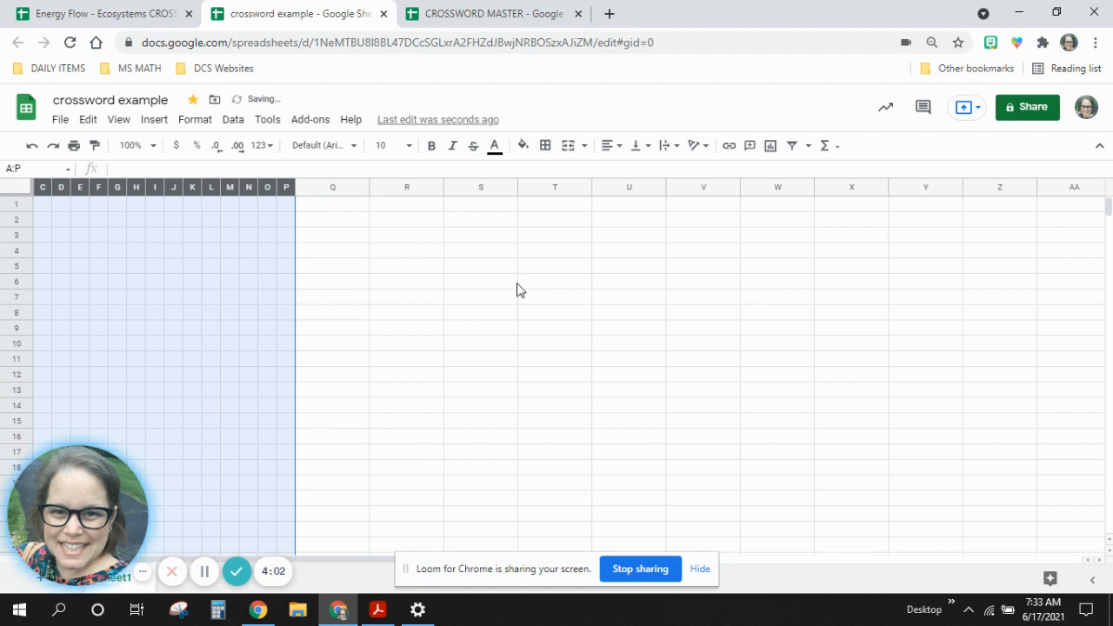
left_click(519, 283)
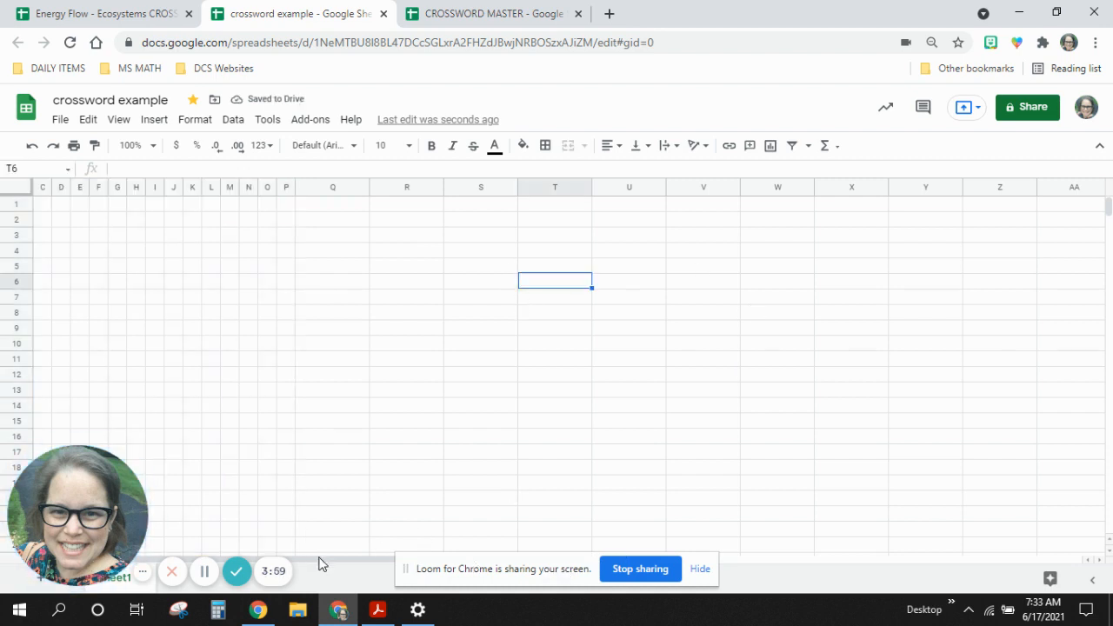
Resize columns X through AK, the last columns of the sheet, to a width of 25 pixels.
left_click_drag(318, 564, 727, 537)
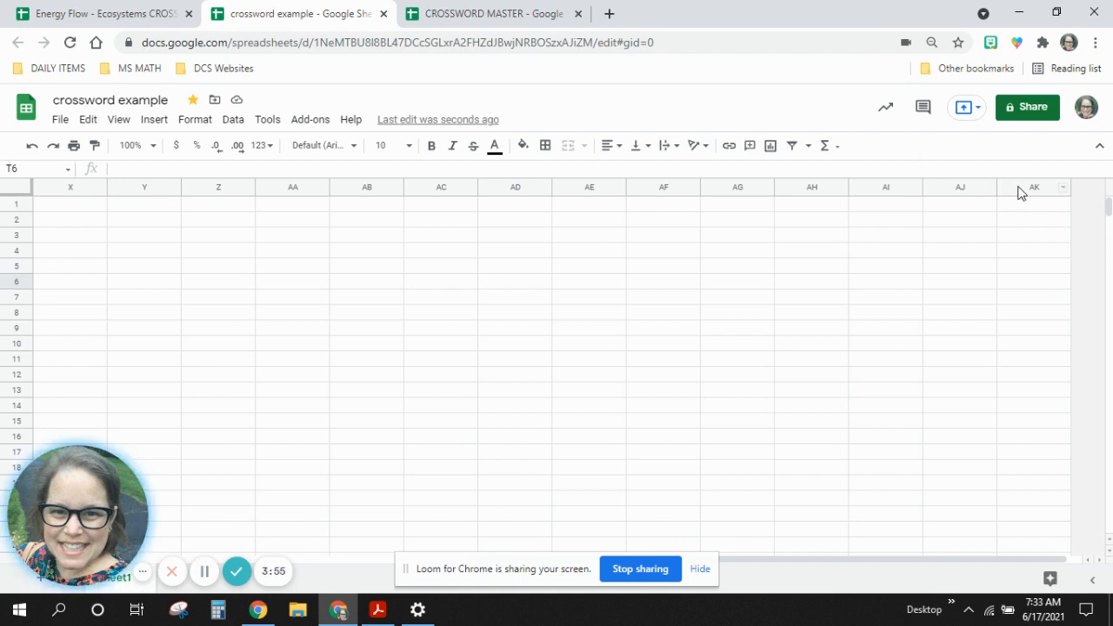
left_click_drag(1021, 190, 85, 202)
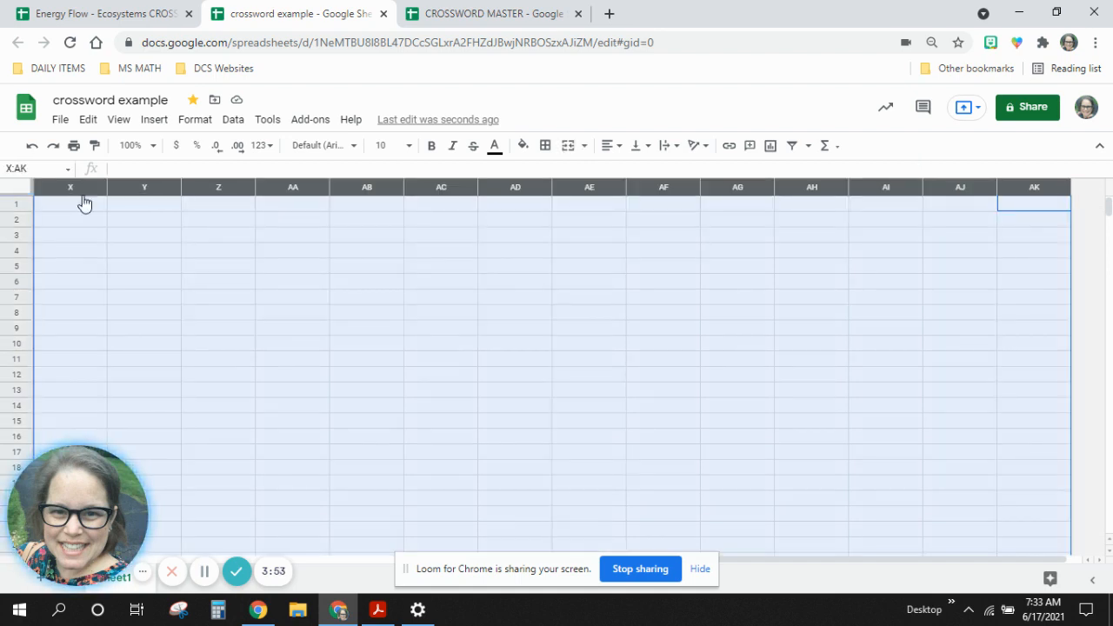
right_click(85, 203)
left_click(175, 369)
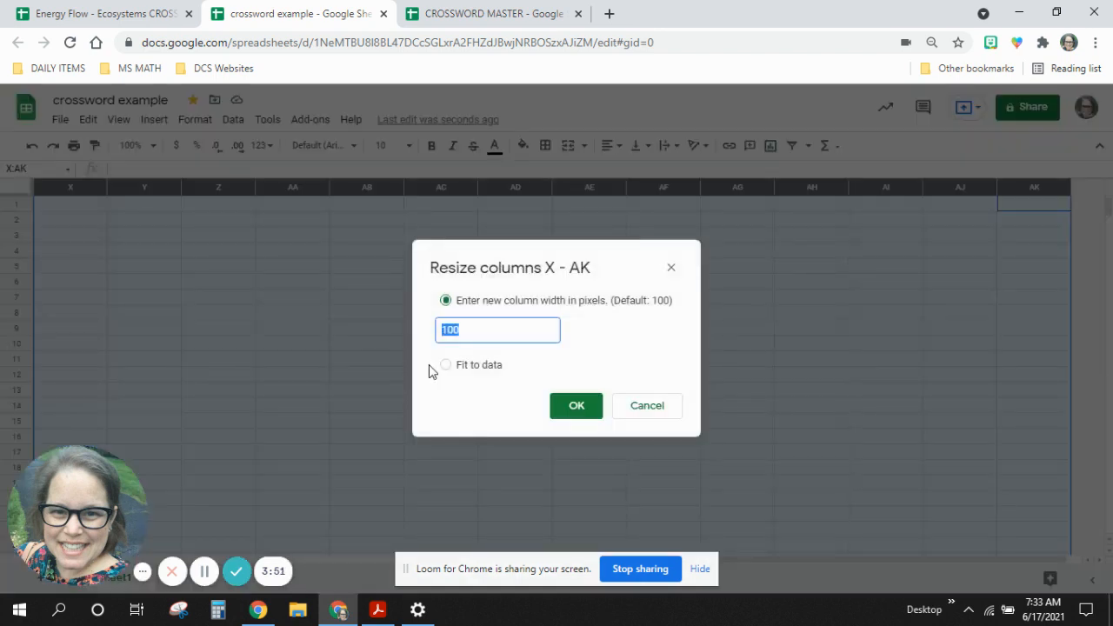
type("20")
left_click(566, 415)
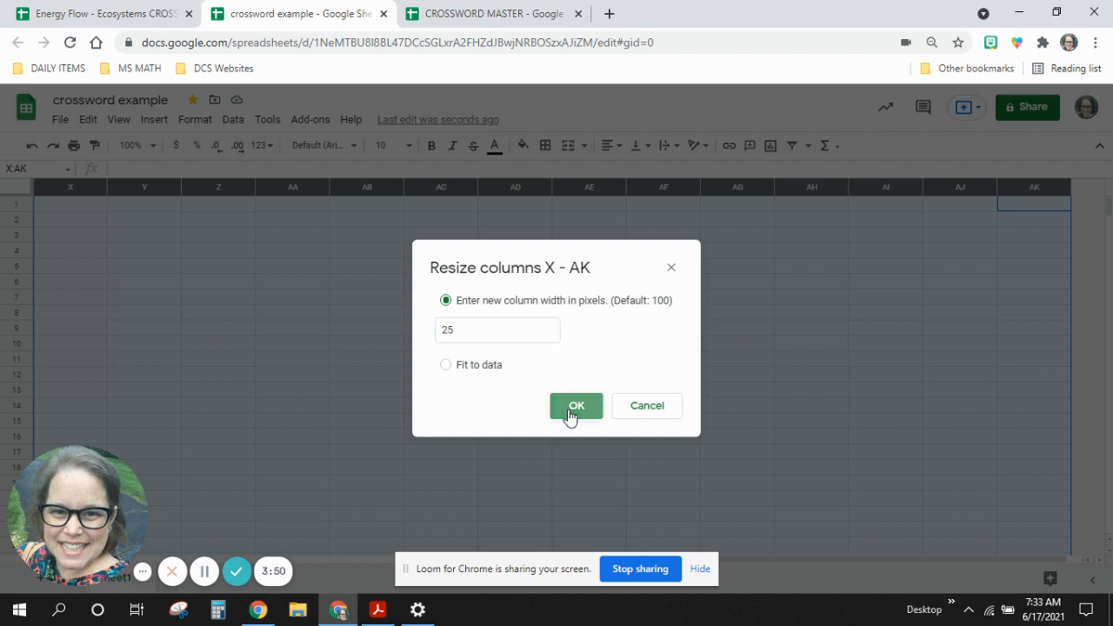
left_click(797, 284)
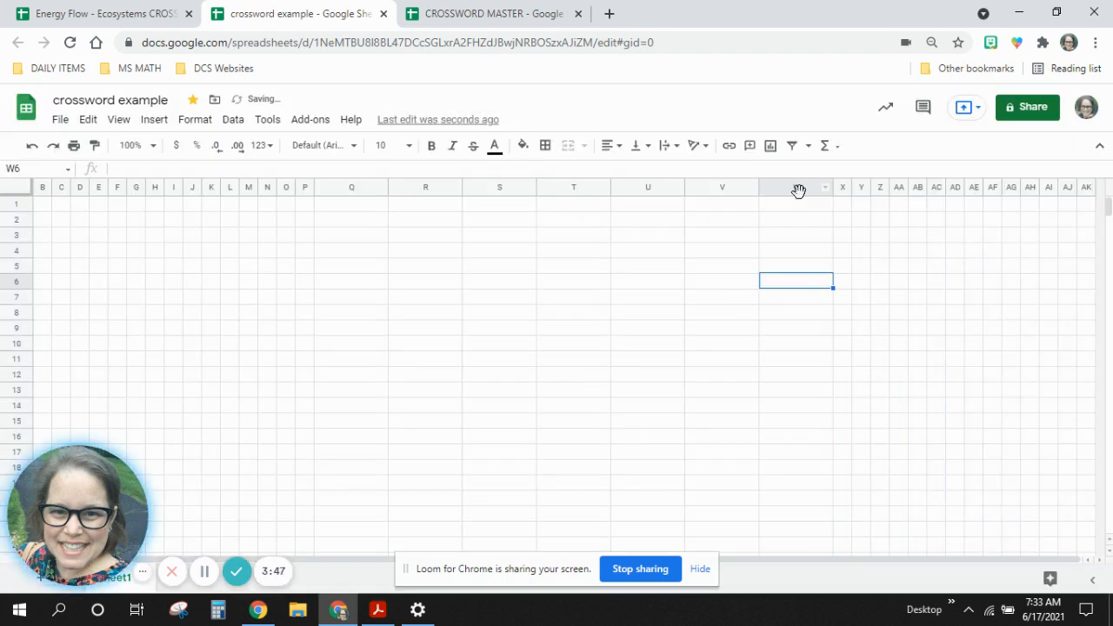
Resize the remaining wide columns Q through W to a width of 25 pixels.
left_click_drag(797, 188, 355, 182)
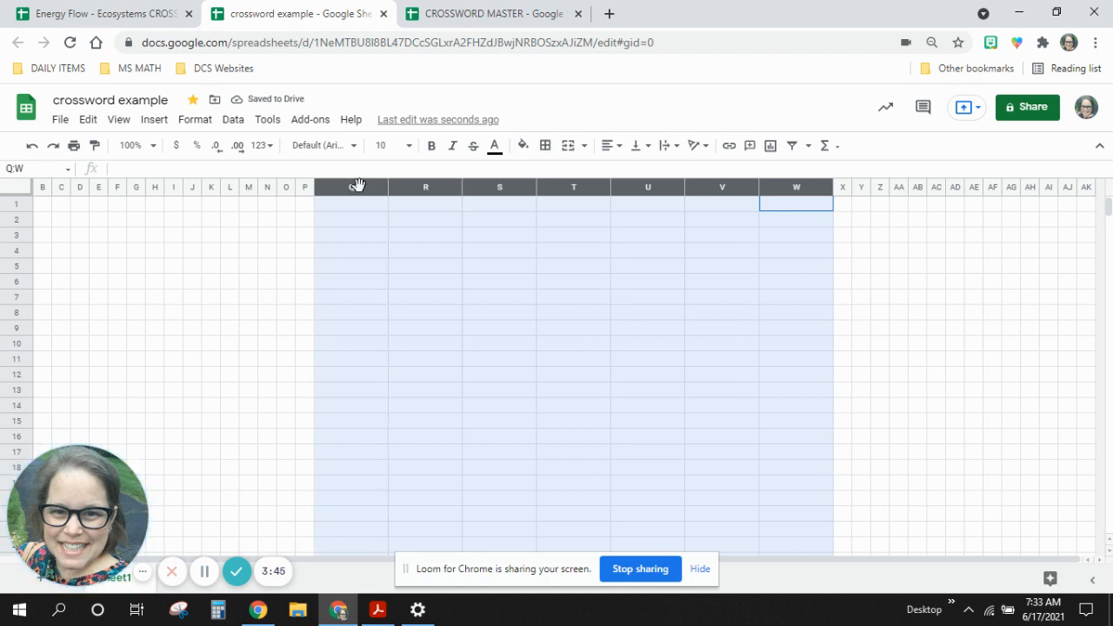
right_click(360, 184)
left_click(417, 369)
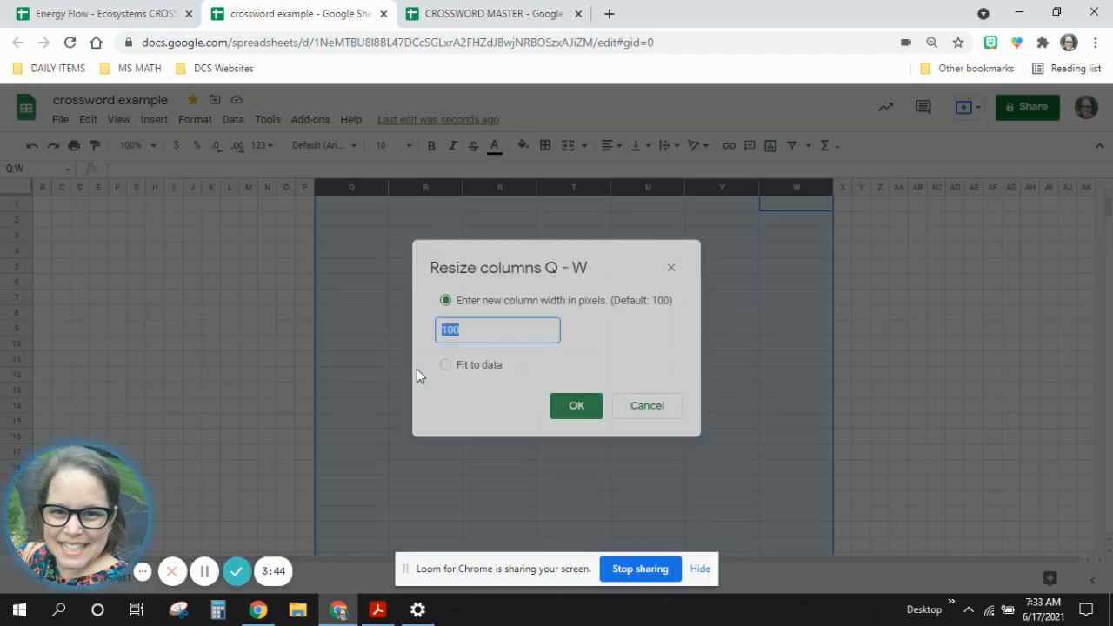
type("25")
left_click(565, 405)
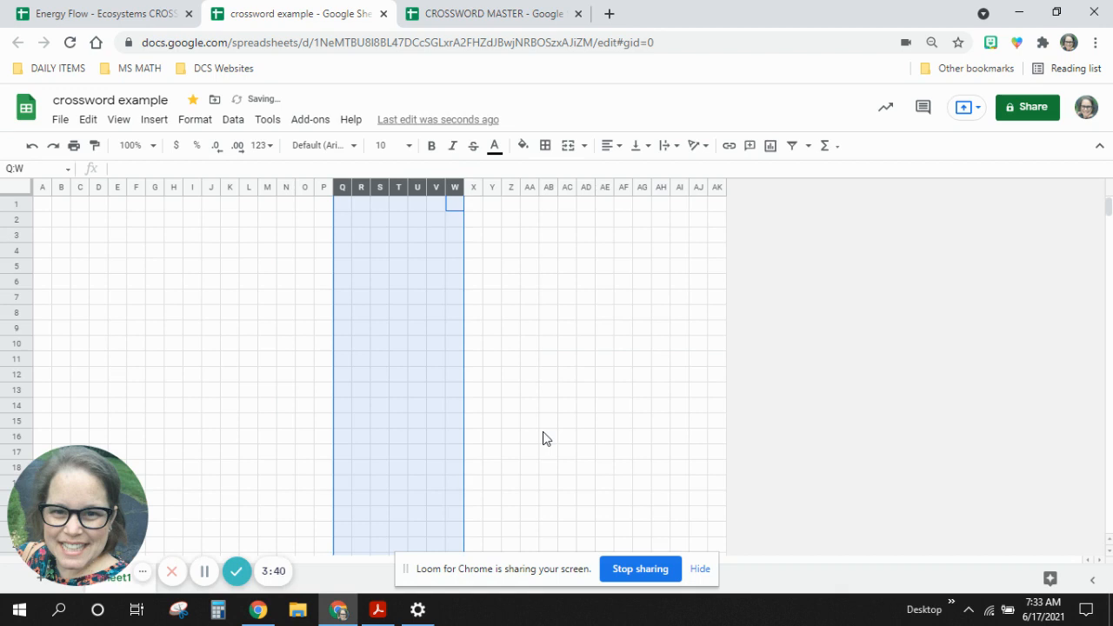
left_click(543, 437)
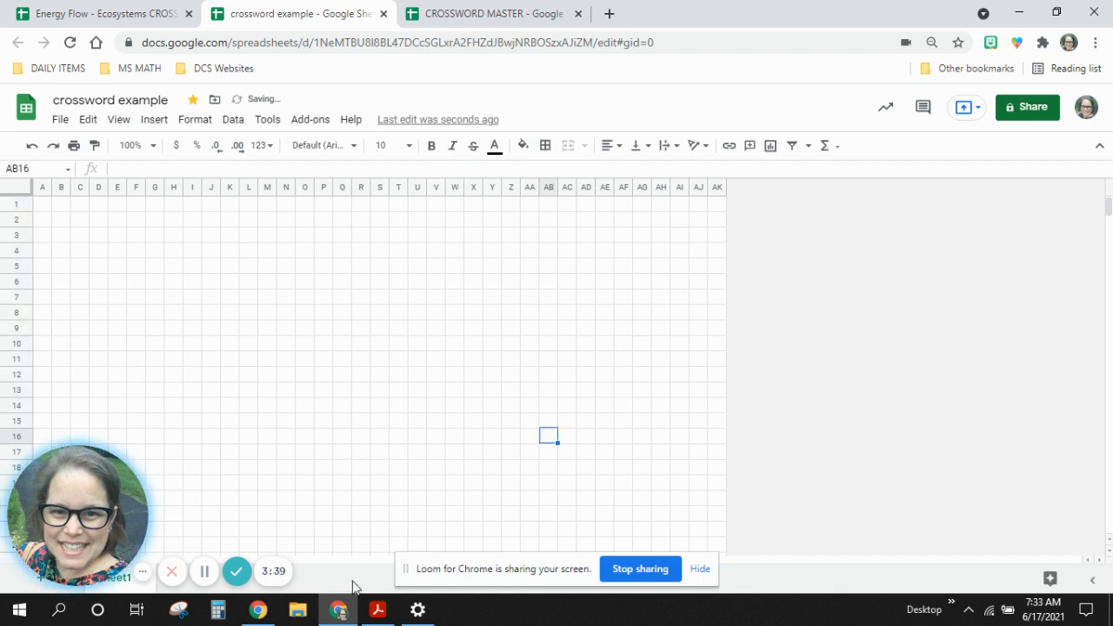
left_click(86, 273)
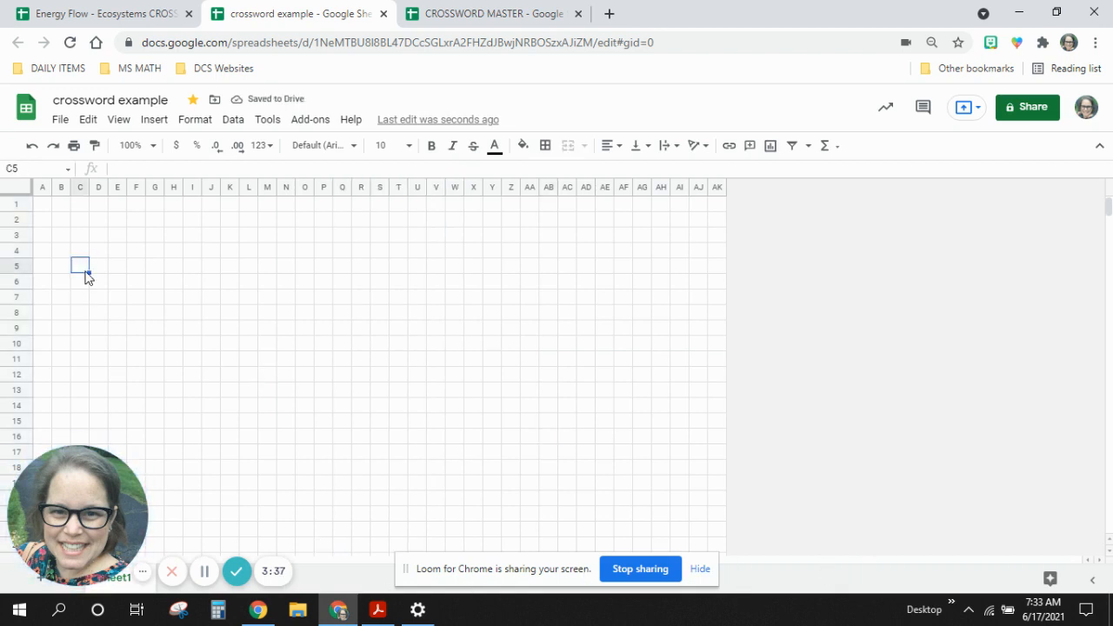
key("Up")
key("Up")
key("Up")
key("Up")
key("Left")
key("Left")
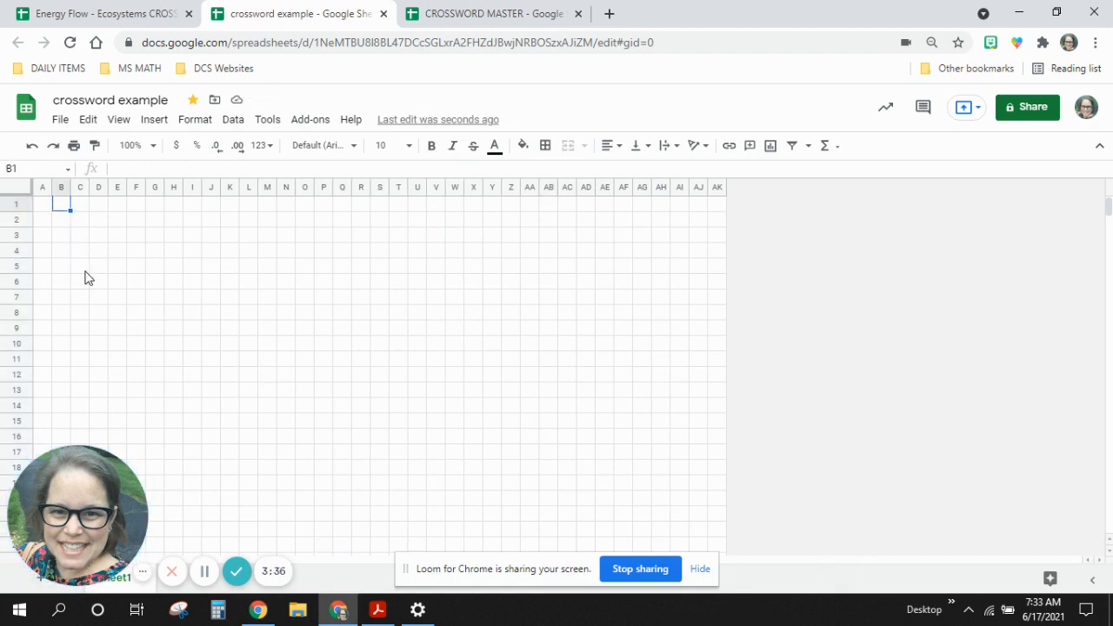
left_click(102, 253)
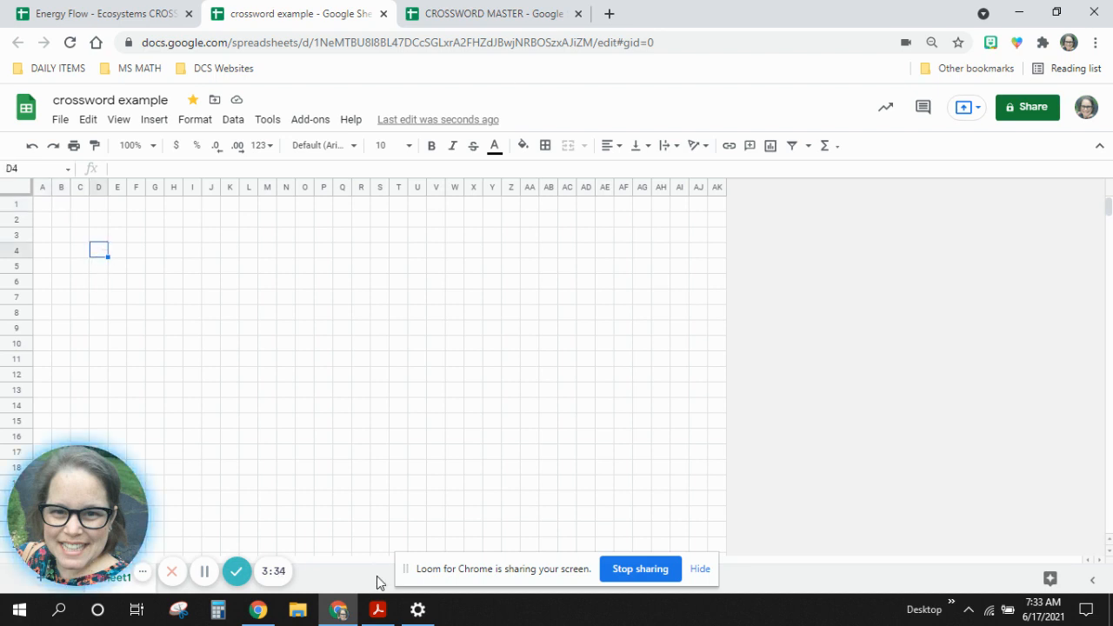
Look at the crossword grid layout in the Acrobat Reader PDF again and return to the spreadsheet.
left_click(379, 610)
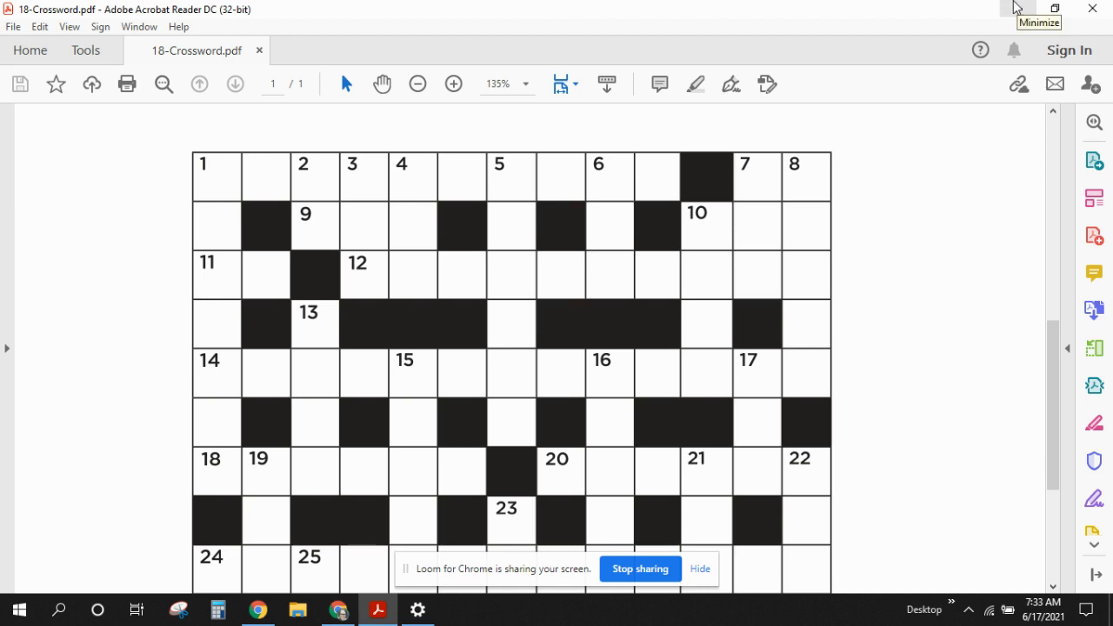
left_click(1015, 8)
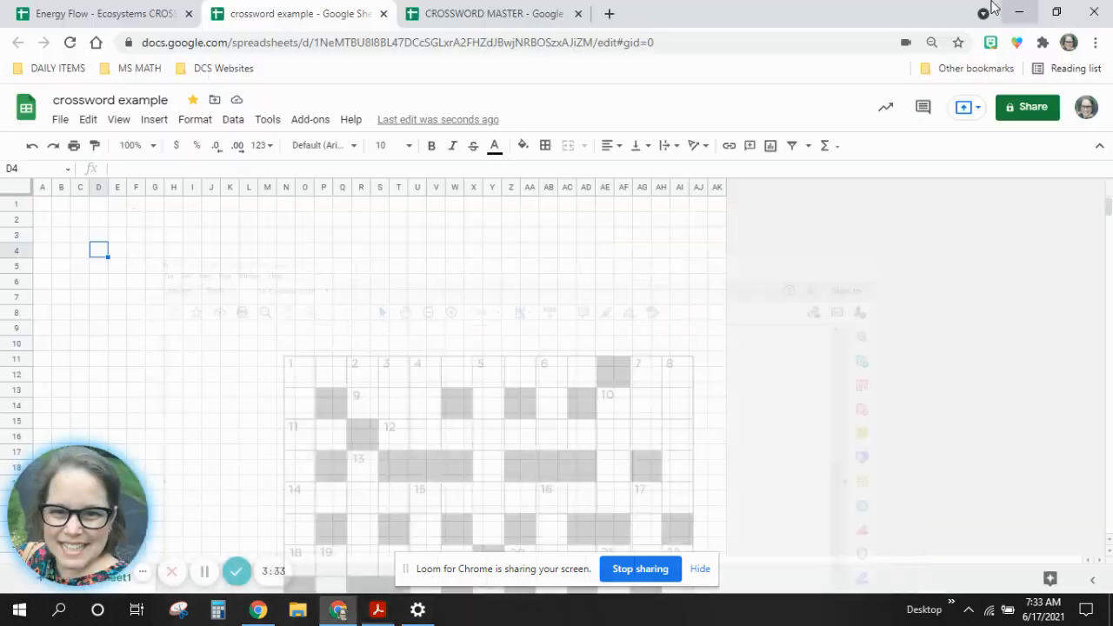
Apply all borders to cells A1:J1 and set their border style to the thickest solid line.
left_click(48, 211)
left_click_drag(47, 211, 210, 211)
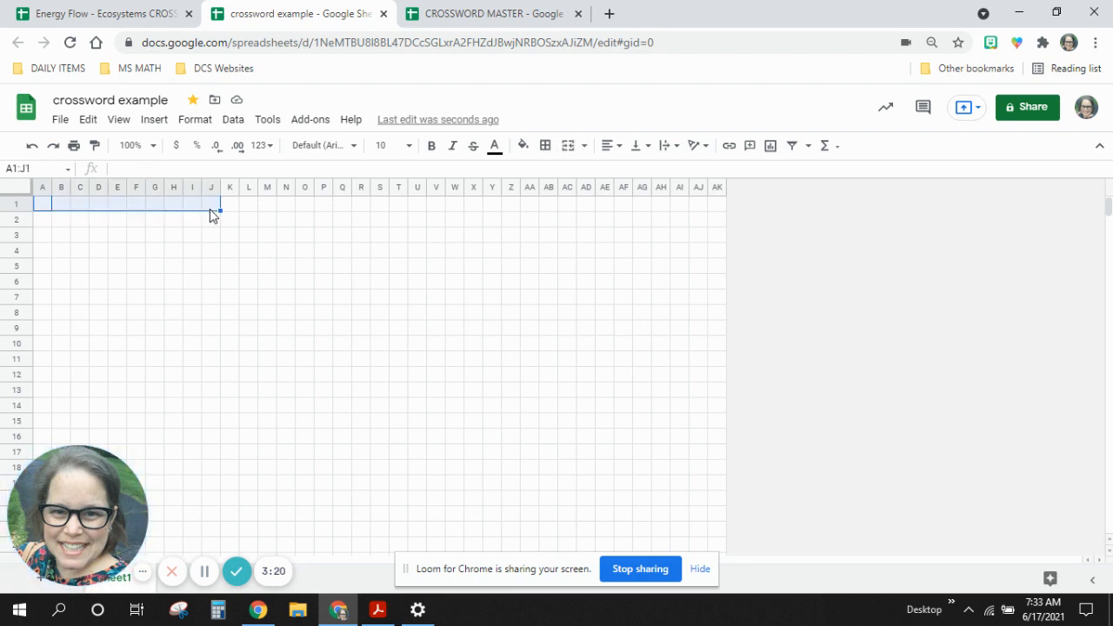
left_click(545, 148)
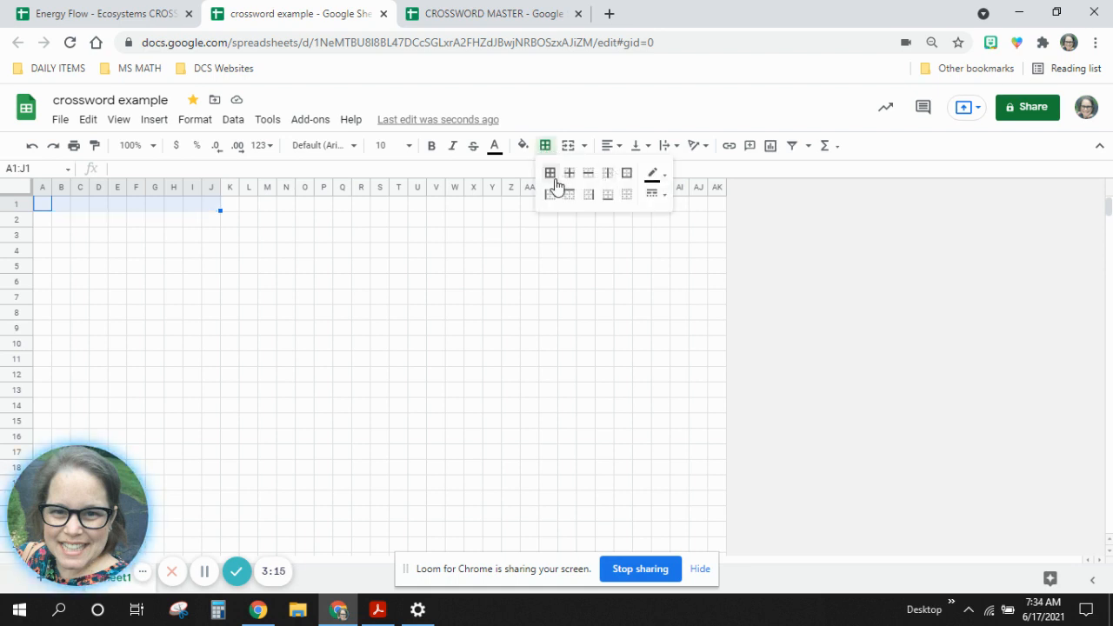
left_click(555, 183)
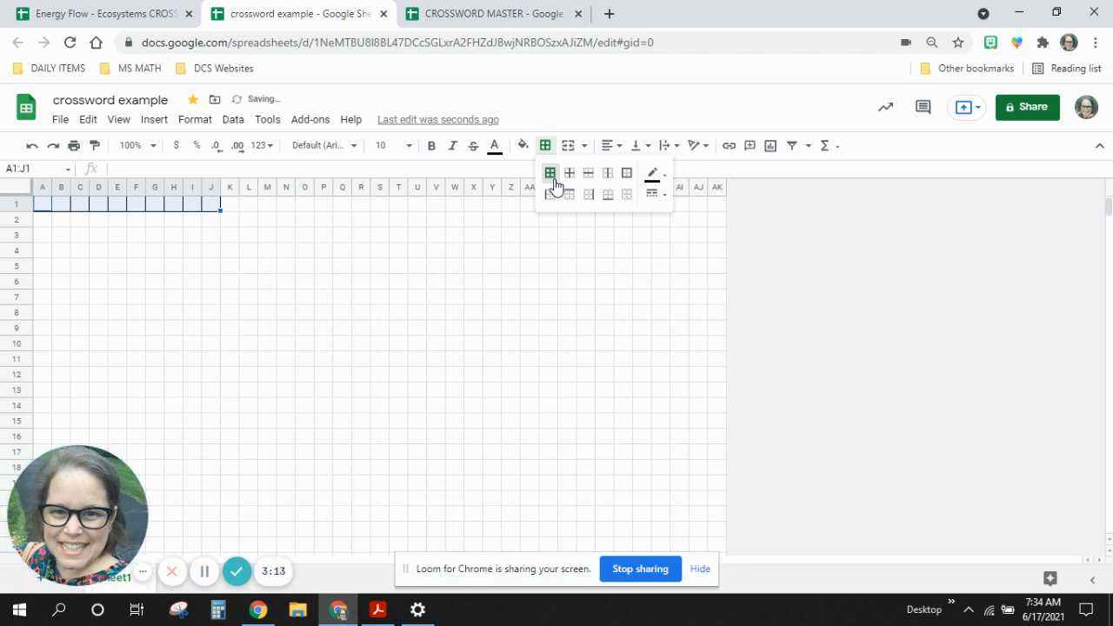
left_click(654, 193)
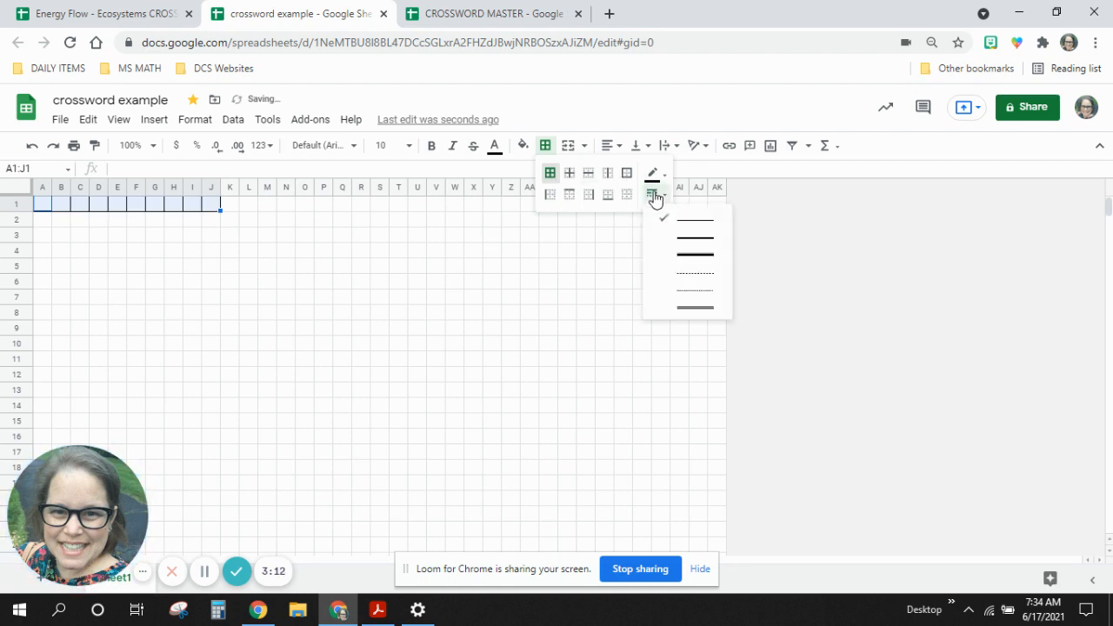
left_click(707, 255)
left_click(300, 267)
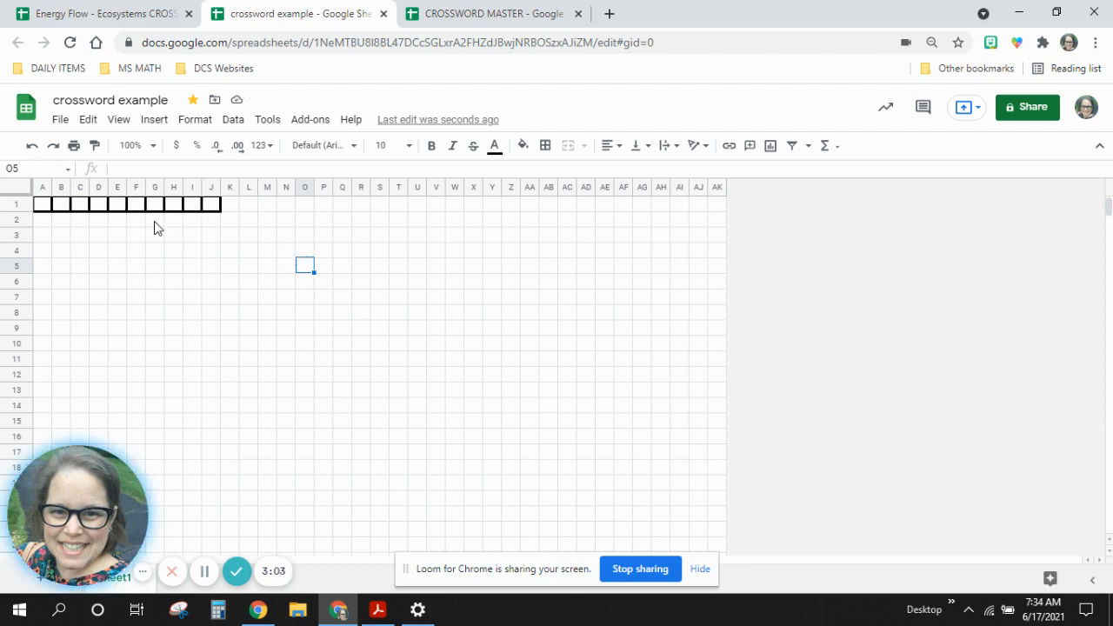
Outline a down word by applying all borders to cells G1:G13.
left_click_drag(156, 210, 171, 386)
left_click(545, 145)
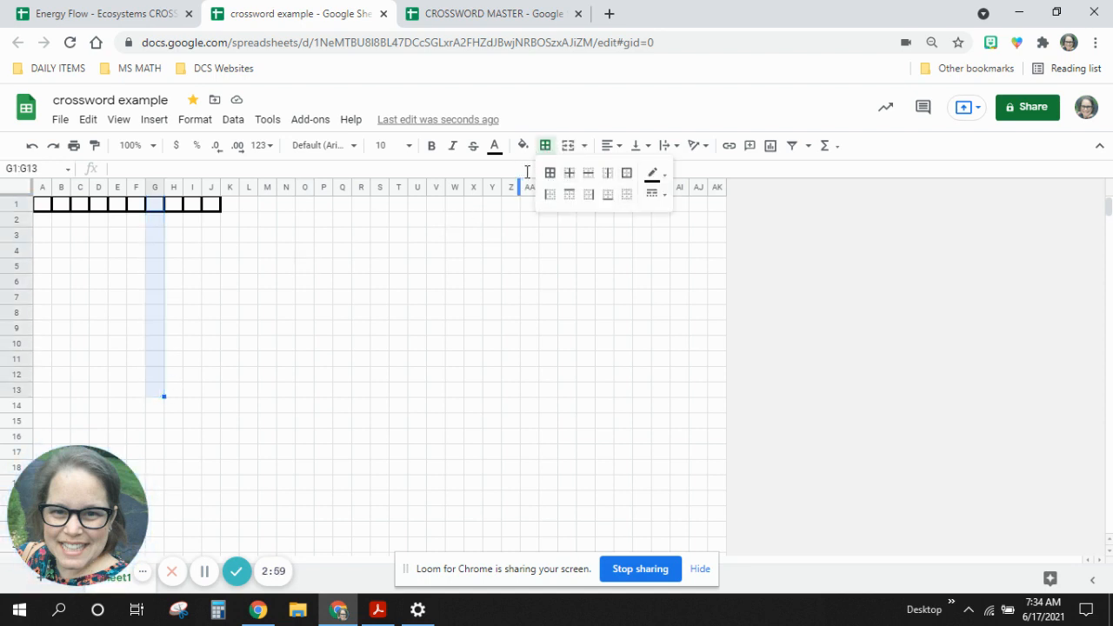
left_click(550, 176)
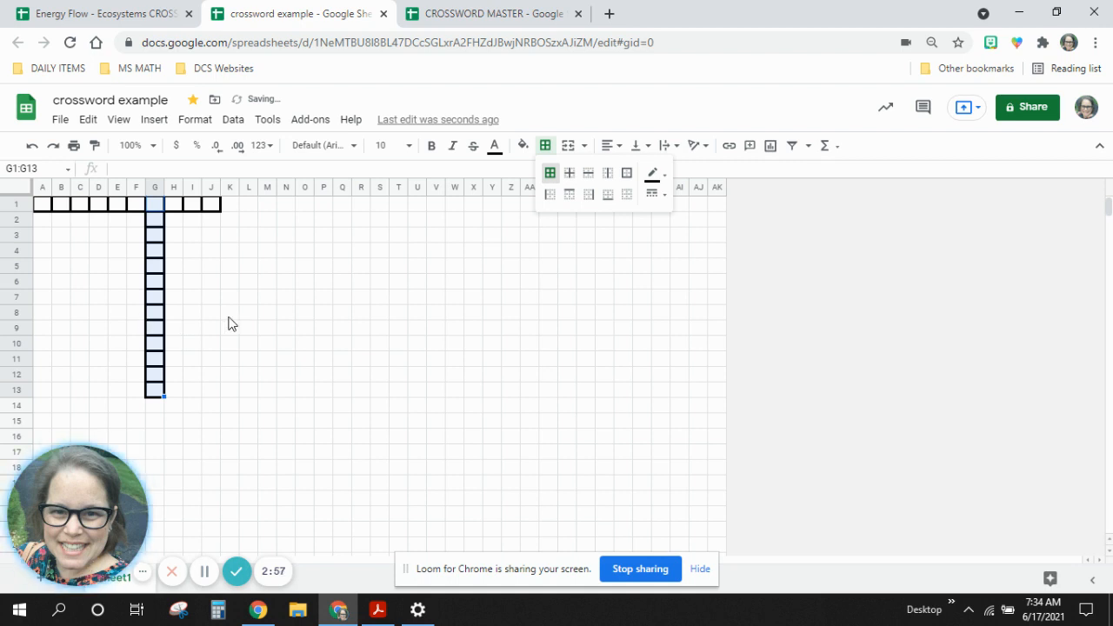
Outline an across word that crosses the down word by applying all borders to cells E8:M8.
left_click_drag(118, 314, 279, 320)
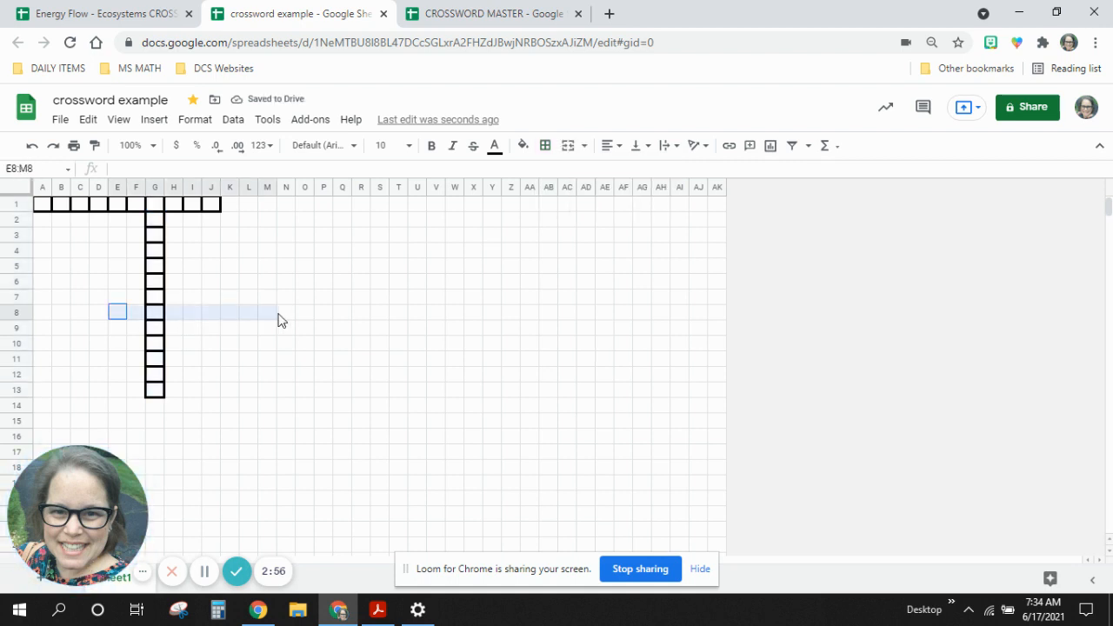
left_click(545, 145)
left_click(551, 176)
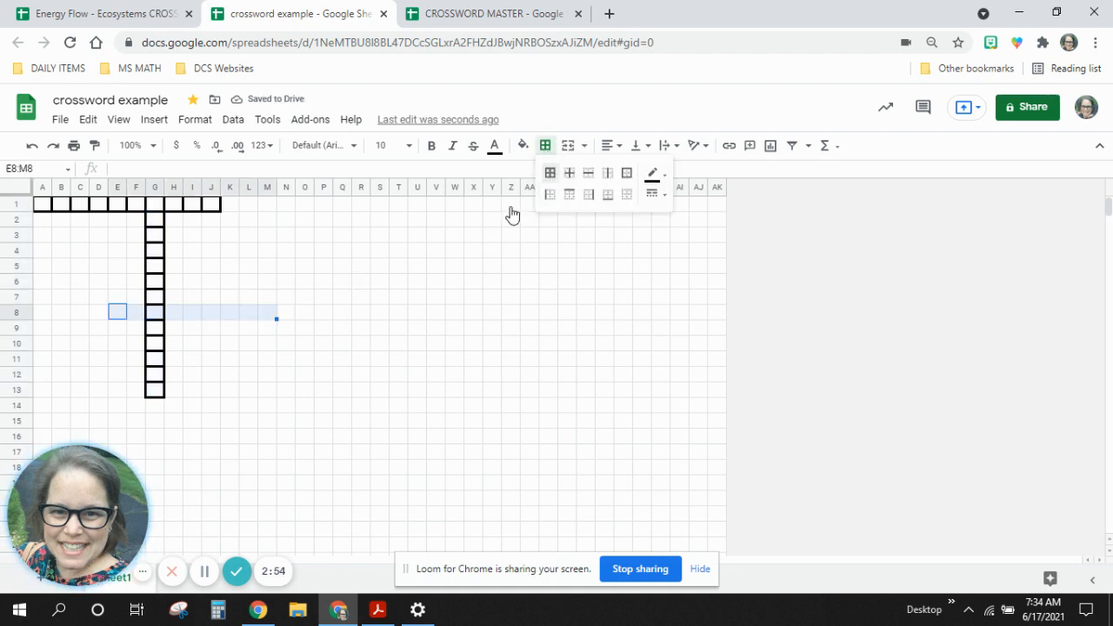
left_click(310, 377)
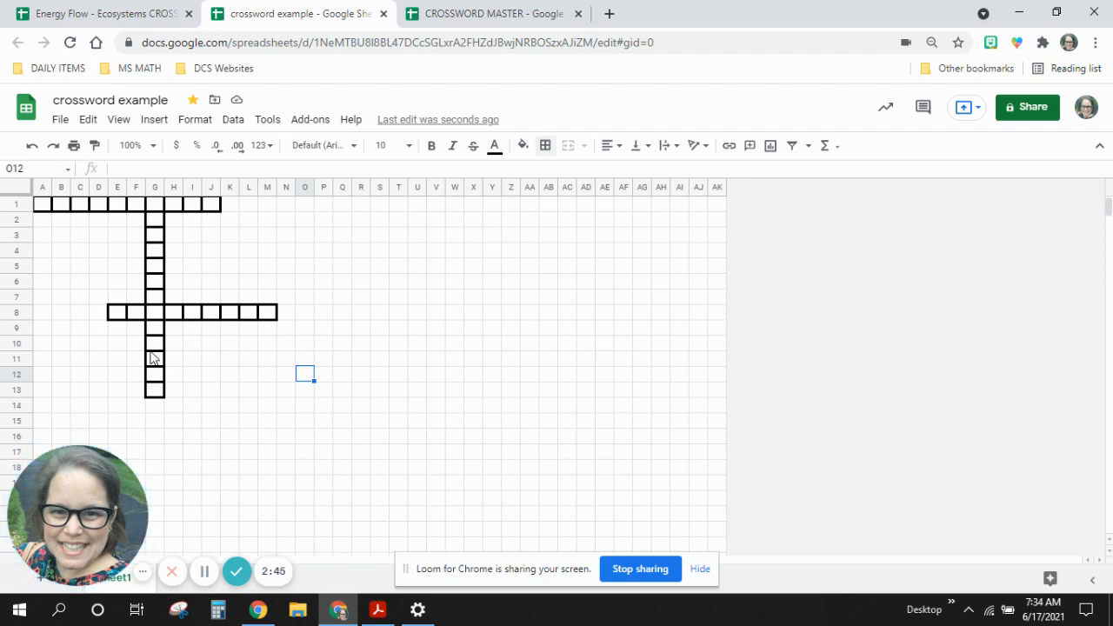
Outline a second across word through the down word by applying all borders to cells E10:L10.
left_click_drag(113, 349, 253, 349)
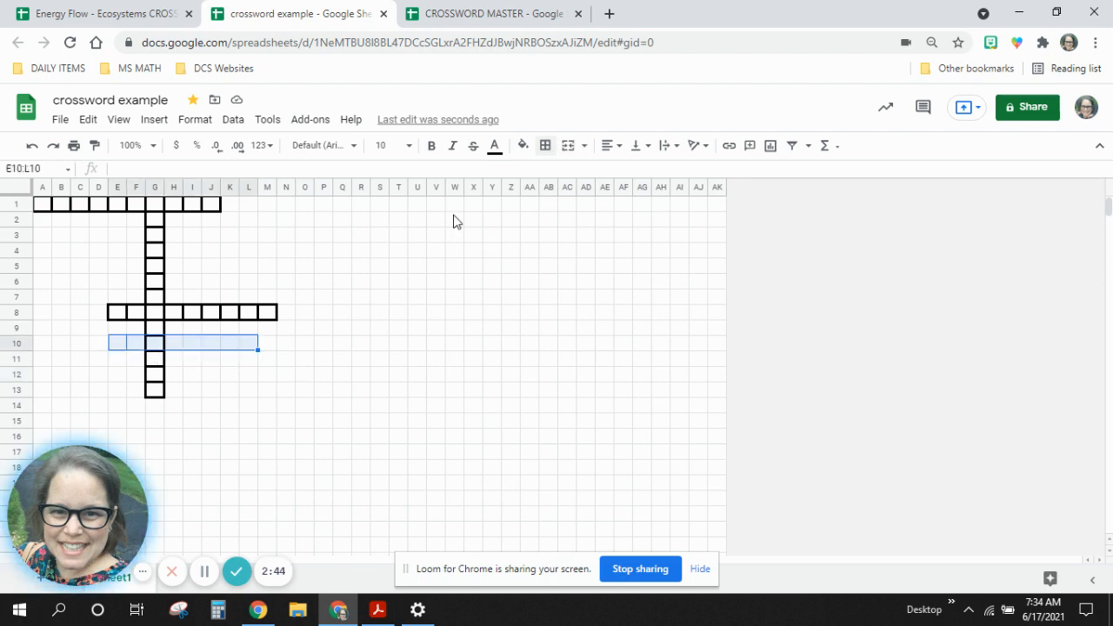
left_click(545, 146)
left_click(549, 172)
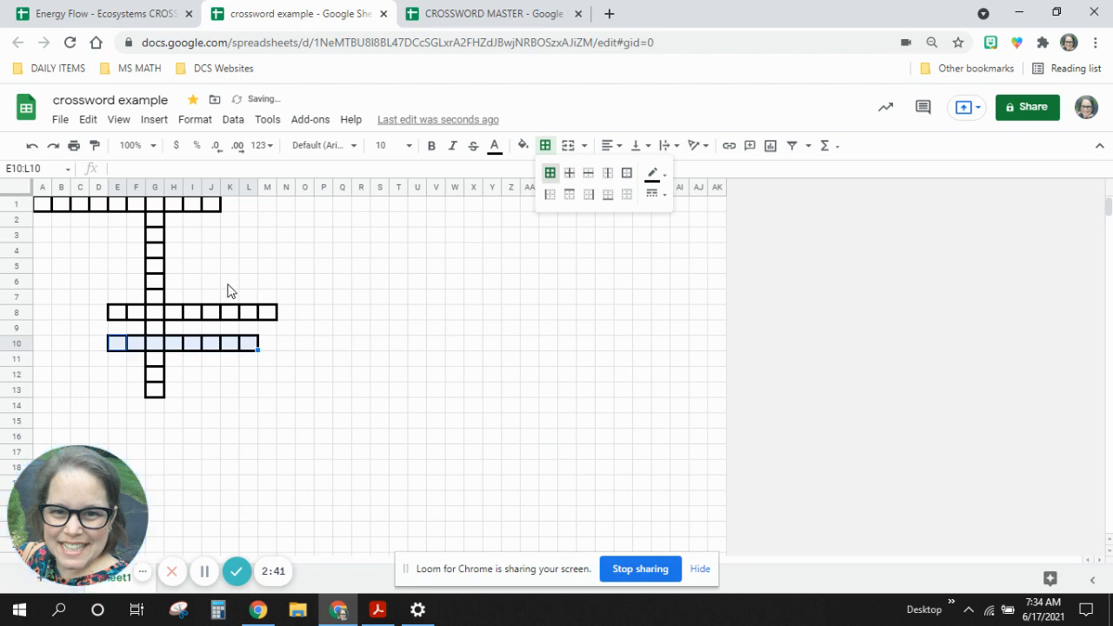
Outline another down word crossing both across words by applying all borders to cells K6:K14.
left_click_drag(230, 281, 236, 407)
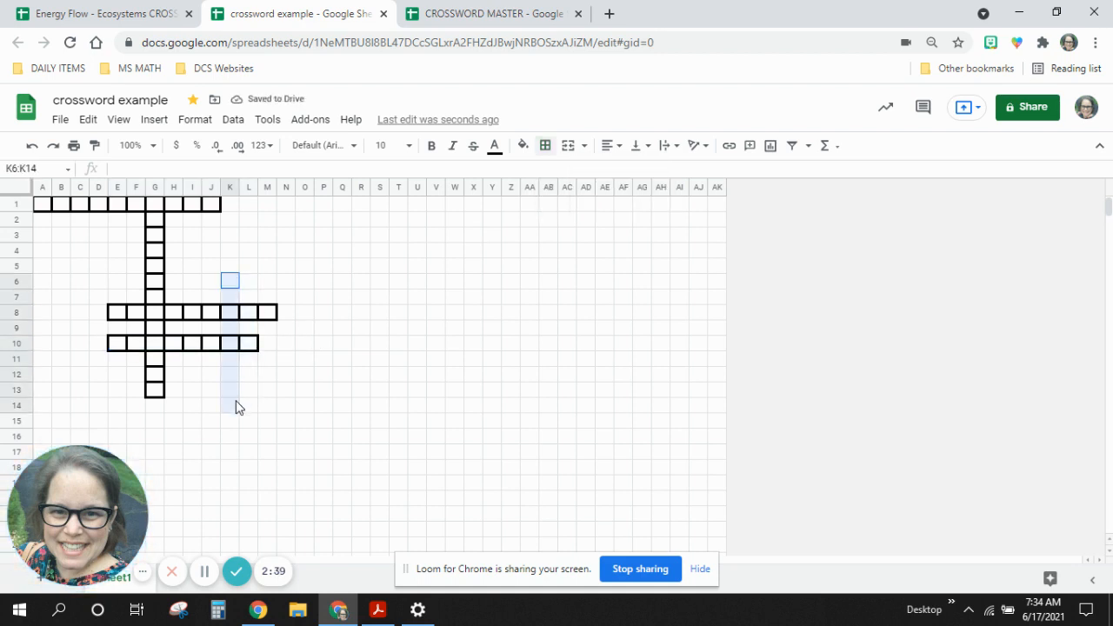
left_click(546, 146)
left_click(550, 173)
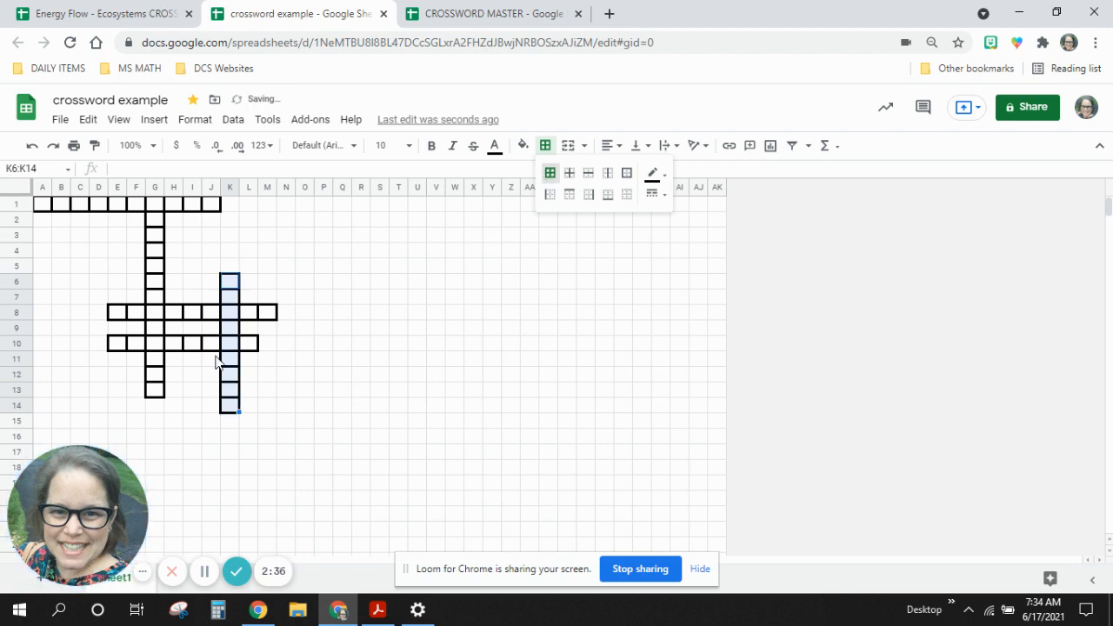
left_click(344, 388)
Fill the enclosed cells H9:J9 between the two across words with black.
left_click_drag(172, 333, 211, 329)
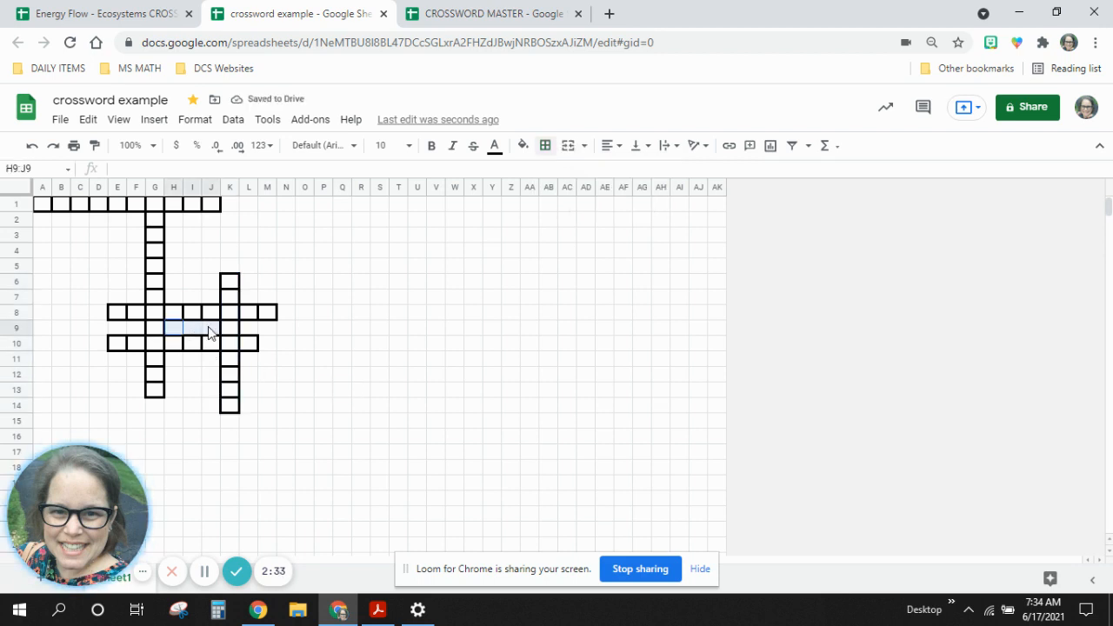
left_click(522, 145)
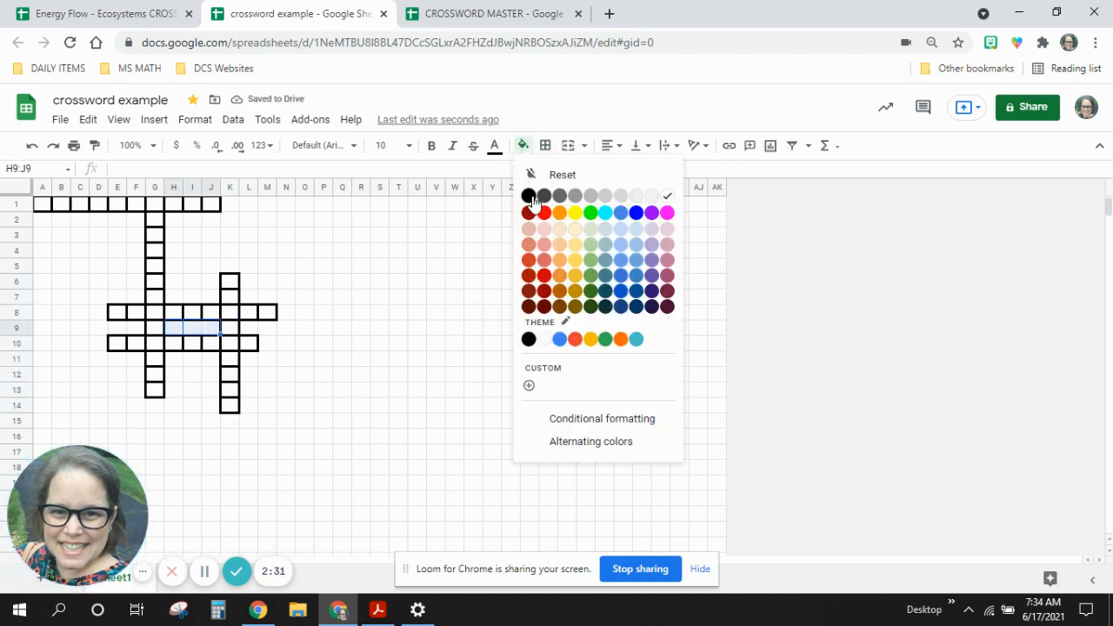
left_click(532, 196)
left_click(380, 374)
Check the numbering and black squares of the crossword in the Acrobat Reader PDF and return to the crossword example spreadsheet.
left_click(537, 6)
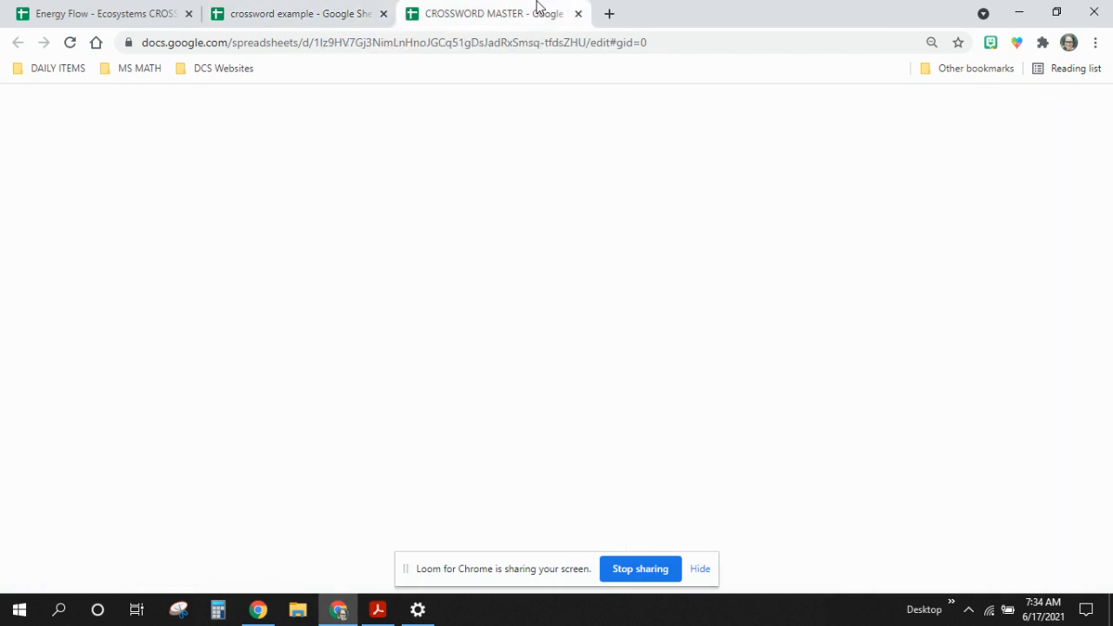
left_click(375, 611)
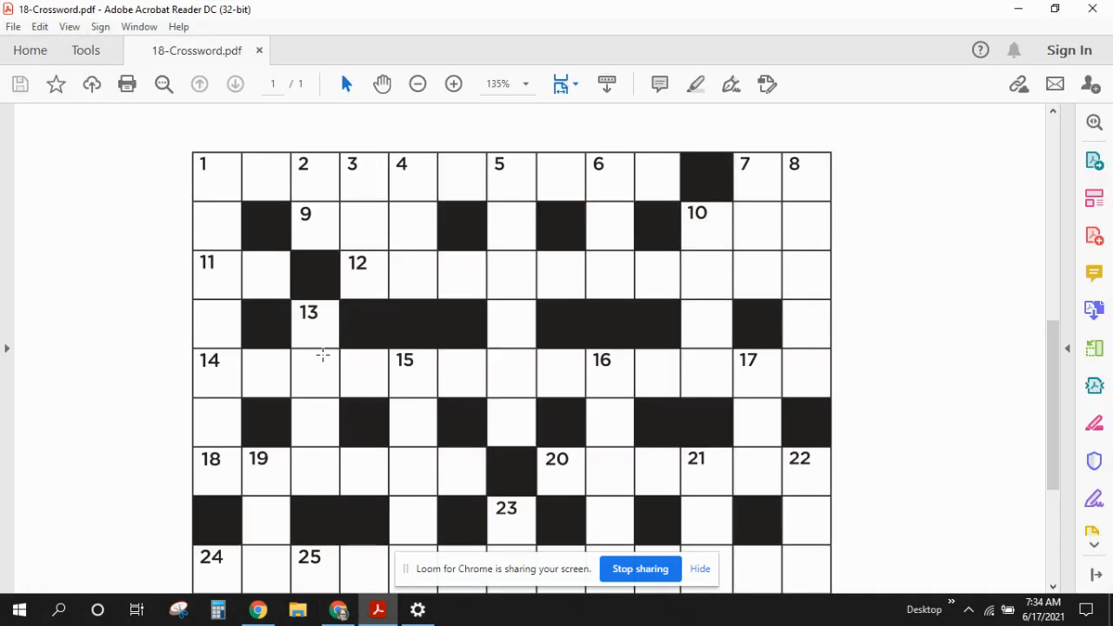
left_click(1018, 8)
left_click(310, 7)
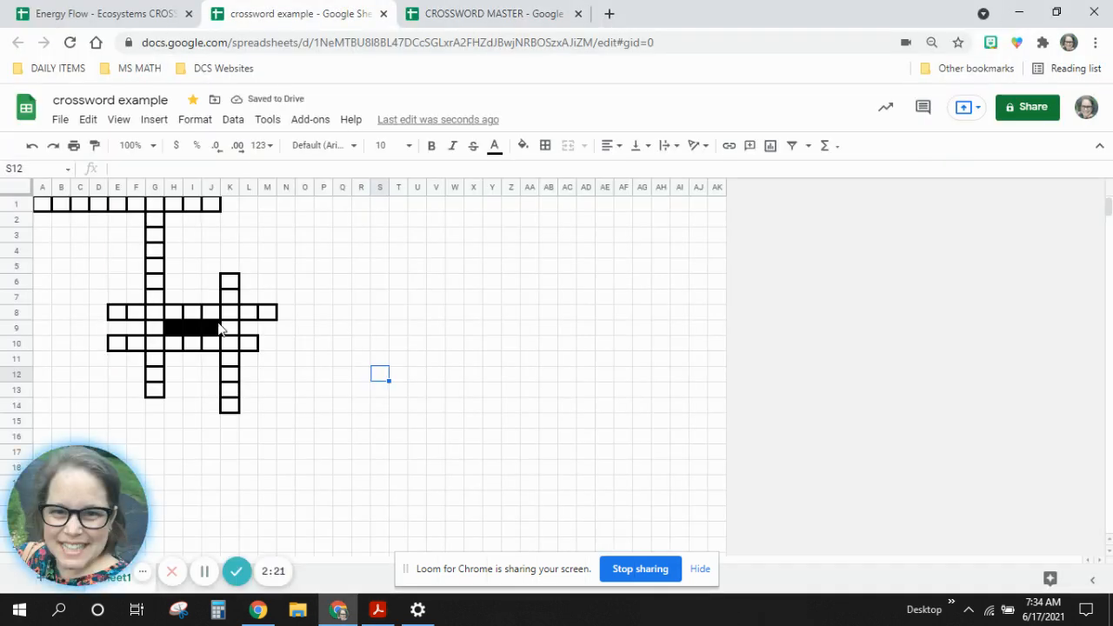
Enter the clue number 2 in cell D8 before the across word and fill the cell light blue.
left_click(97, 314)
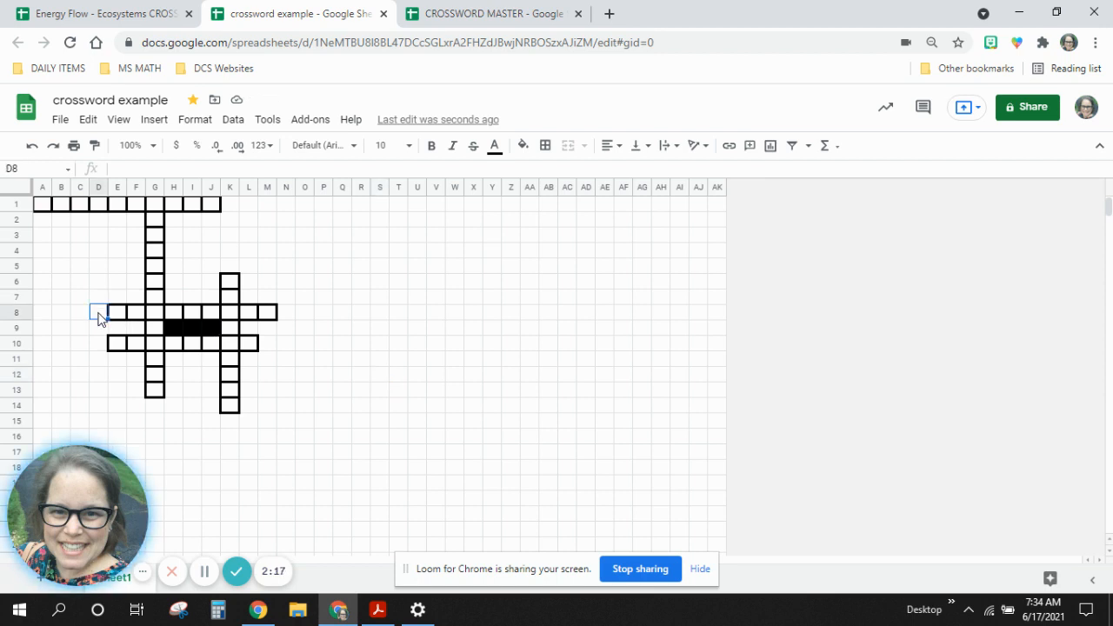
type("2")
left_click(521, 147)
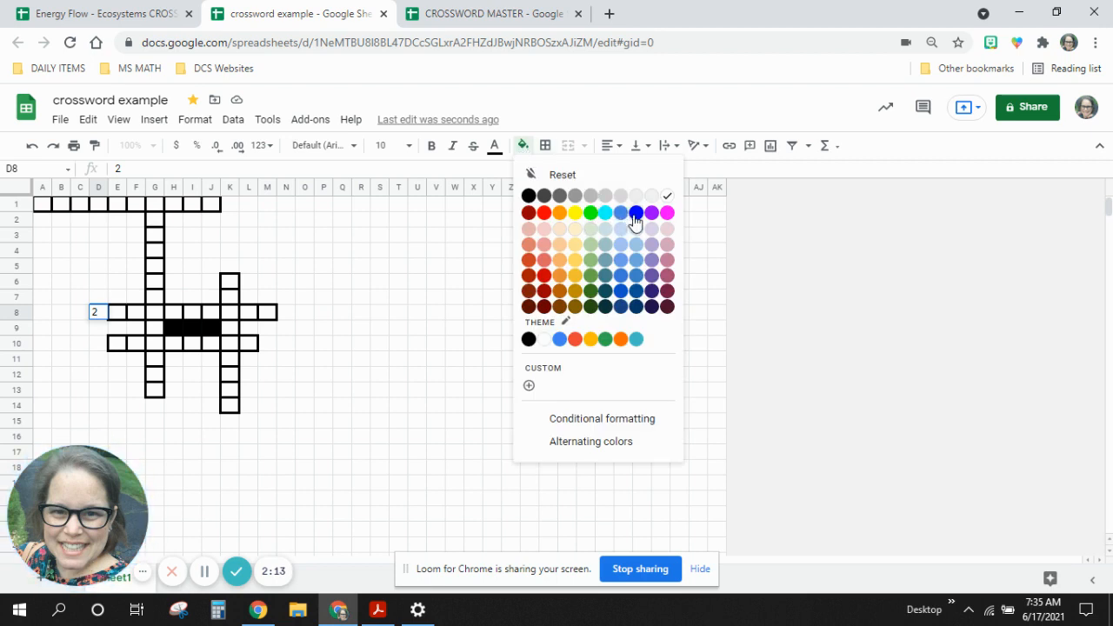
left_click(635, 244)
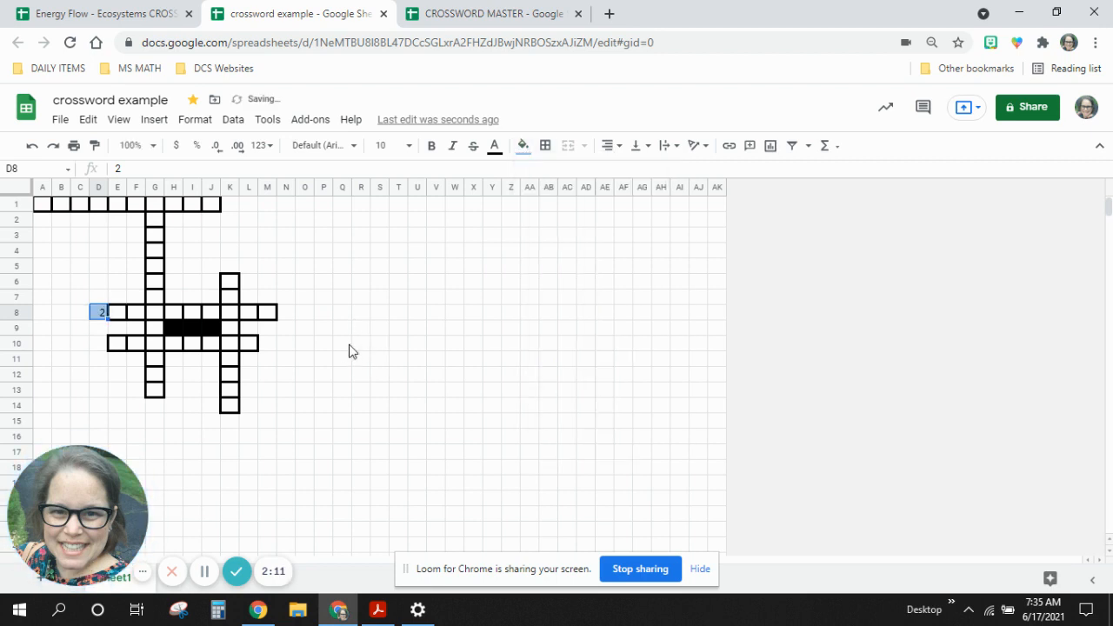
left_click(347, 343)
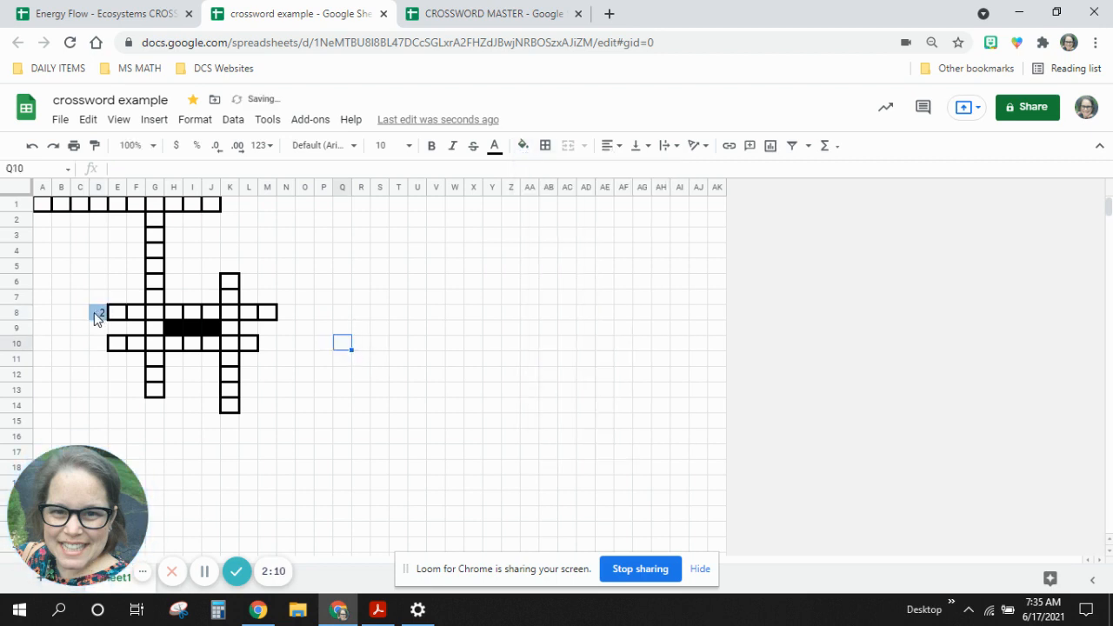
Enter the clue number 4 in cell K5 above the down word and fill the cell pink.
left_click(226, 266)
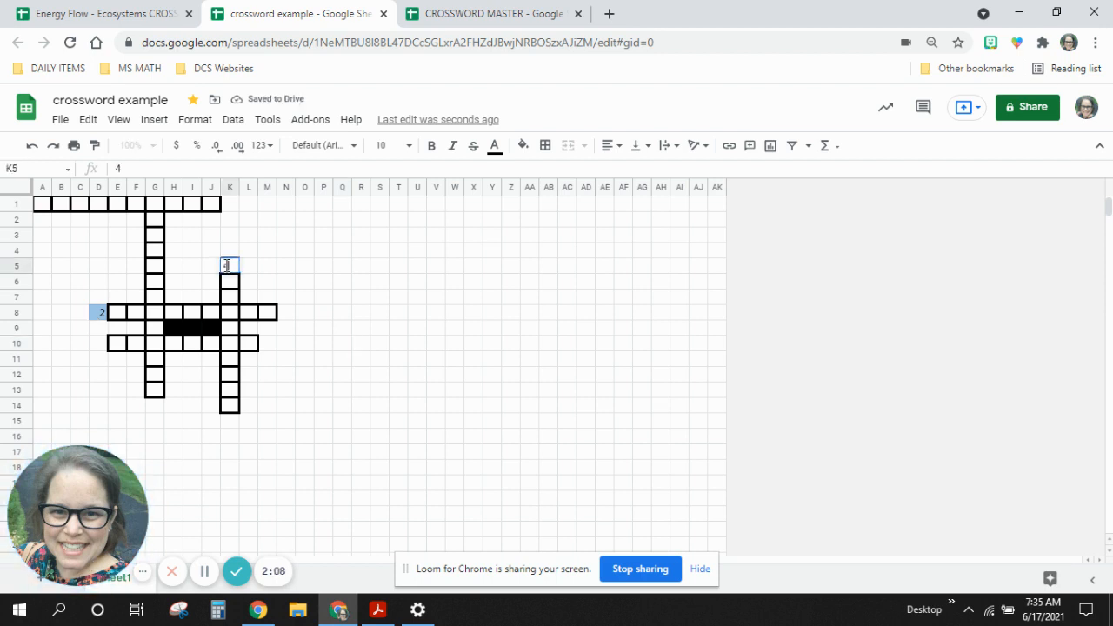
left_click(522, 145)
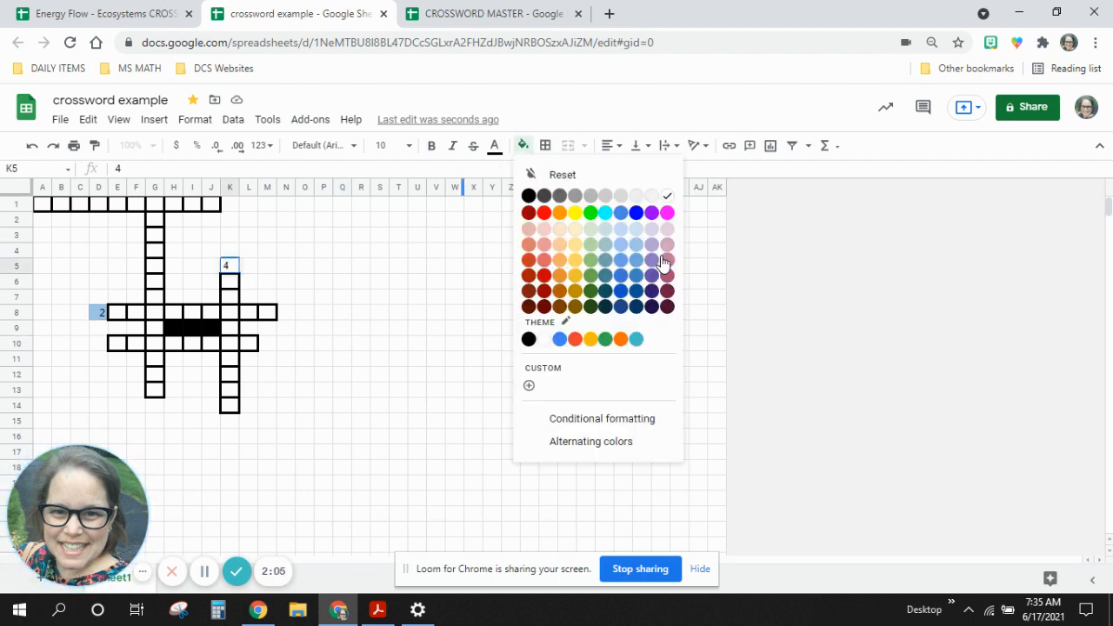
left_click(665, 259)
left_click(417, 313)
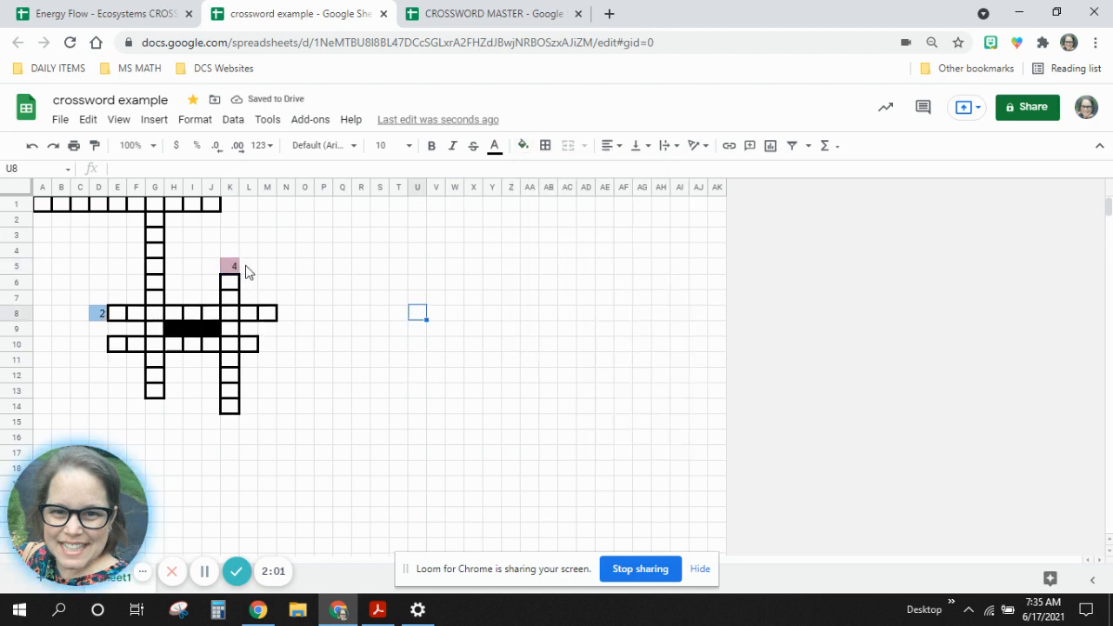
Insert one column to the left of column A to make room for a clue number.
left_click(42, 188)
right_click(41, 187)
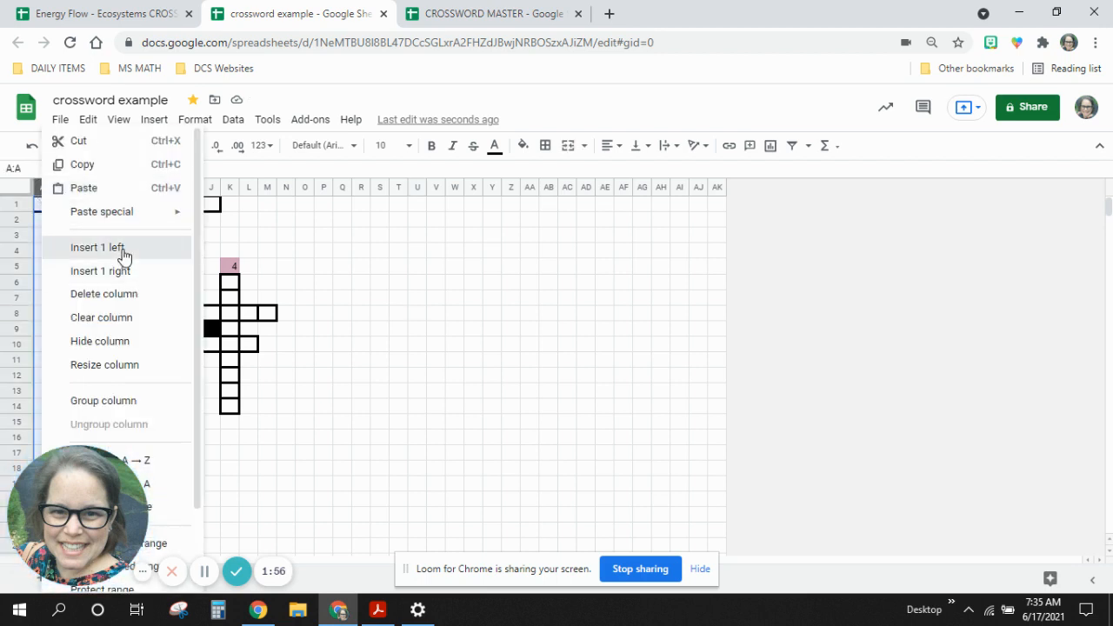
left_click(124, 250)
Enter the clue number 1 in cell A1 before the first across word and fill the cell light blue.
left_click(43, 202)
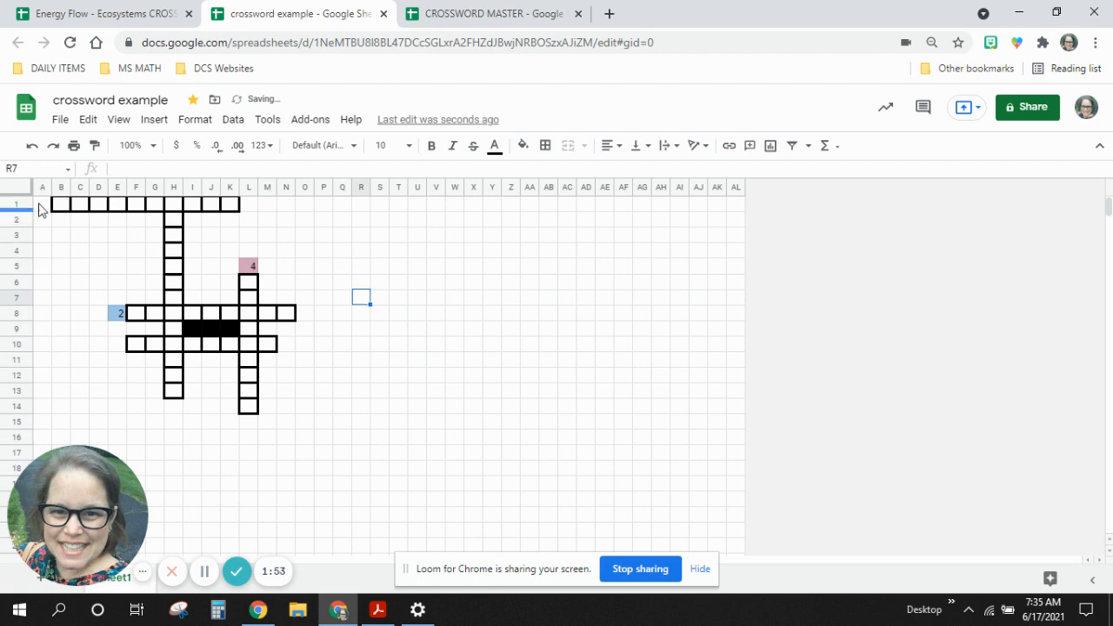
type("1")
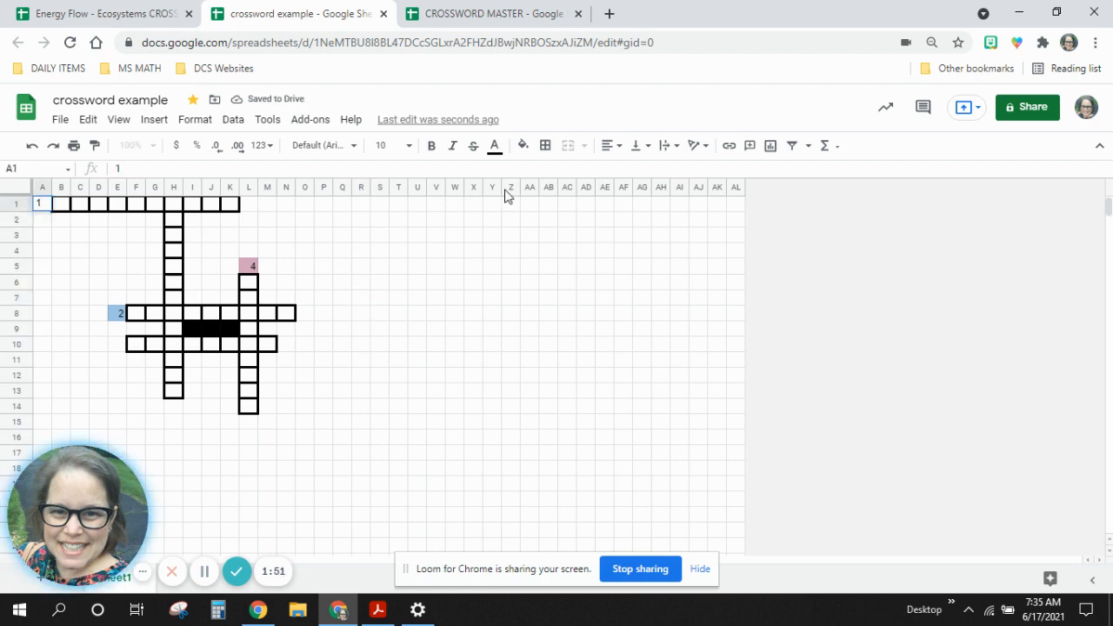
left_click(523, 145)
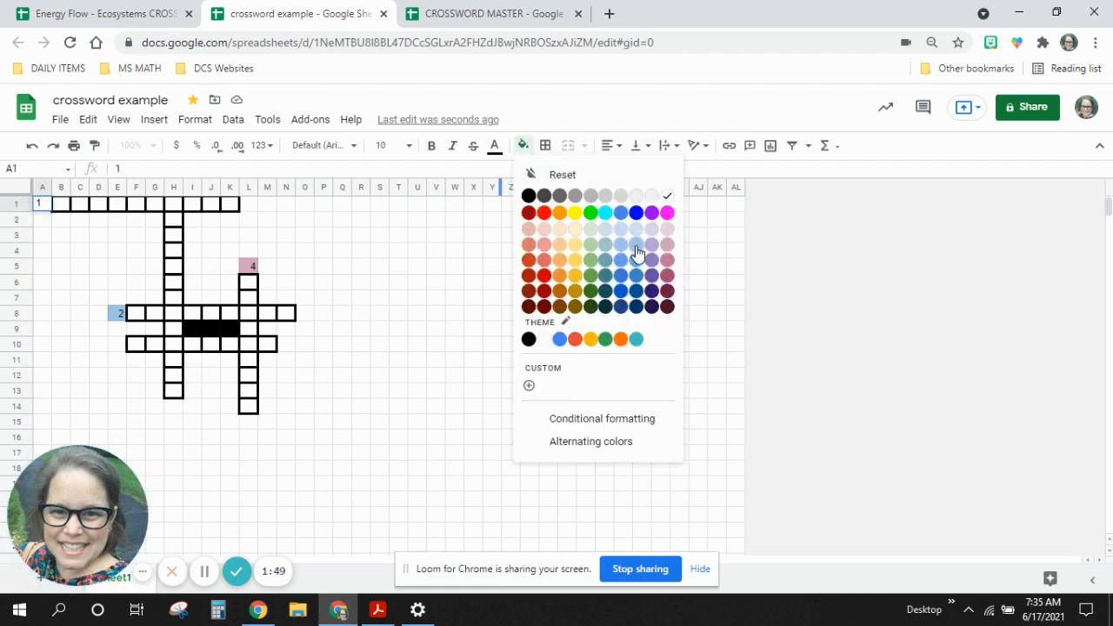
left_click(635, 244)
left_click(455, 297)
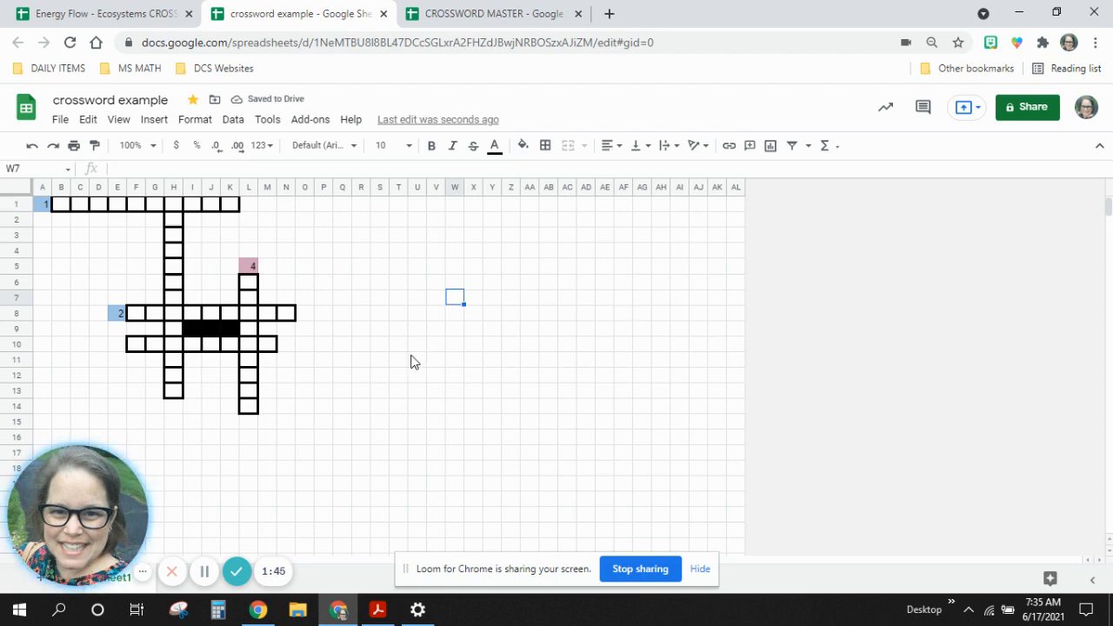
Open the Energy Flow - Ecosystems CROSSWORD spreadsheet to examine its finished puzzle, select cell N10 and show the full menus.
left_click(100, 11)
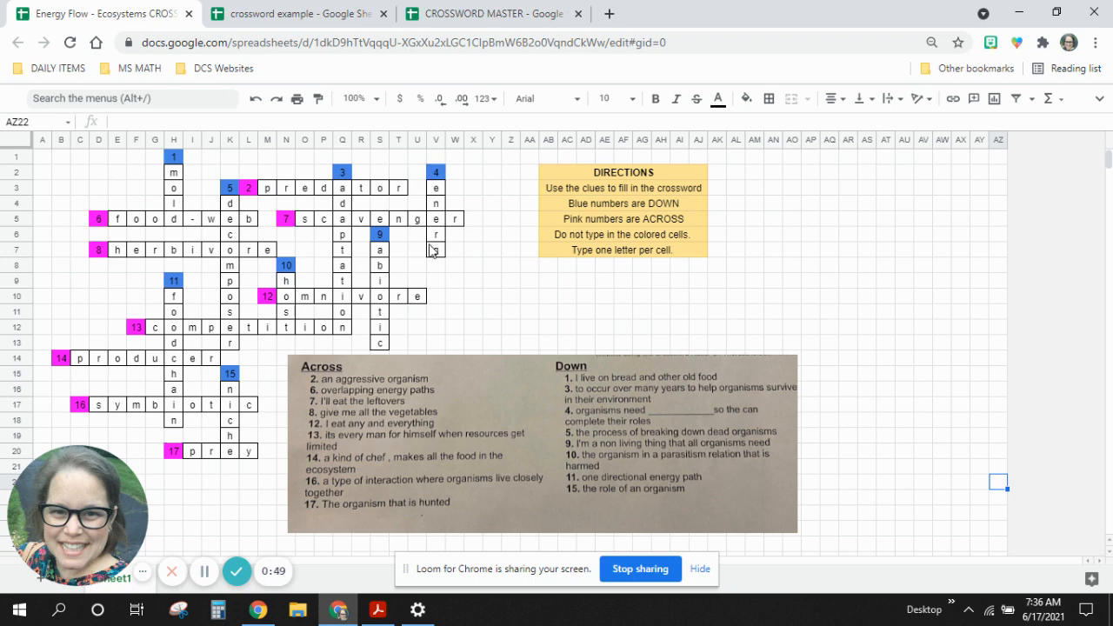
left_click(287, 301)
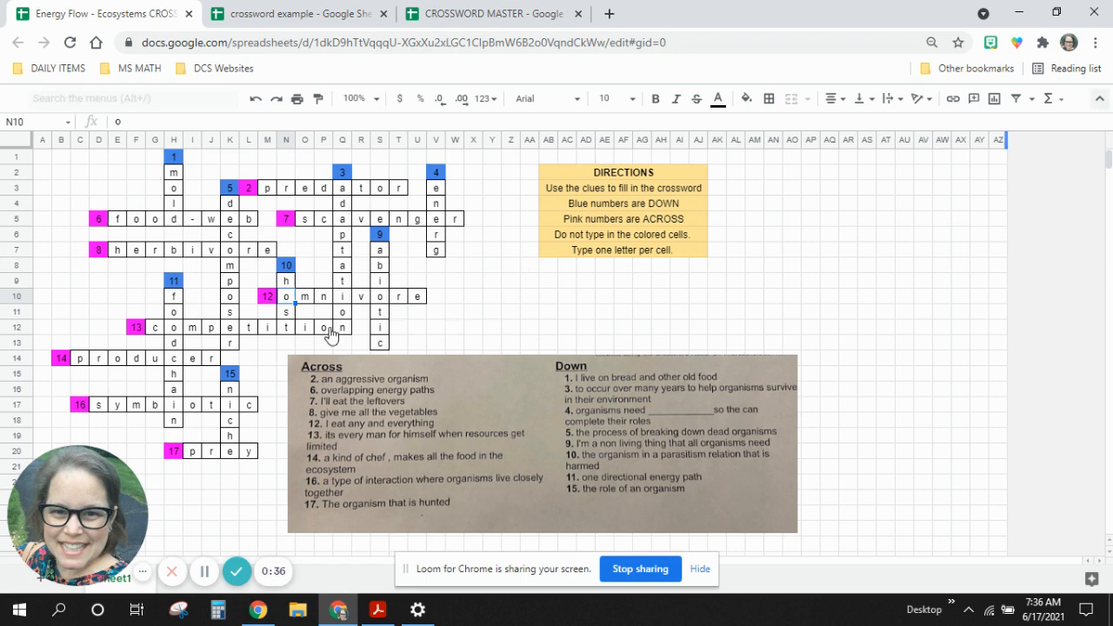
key("ctrl+shift+f")
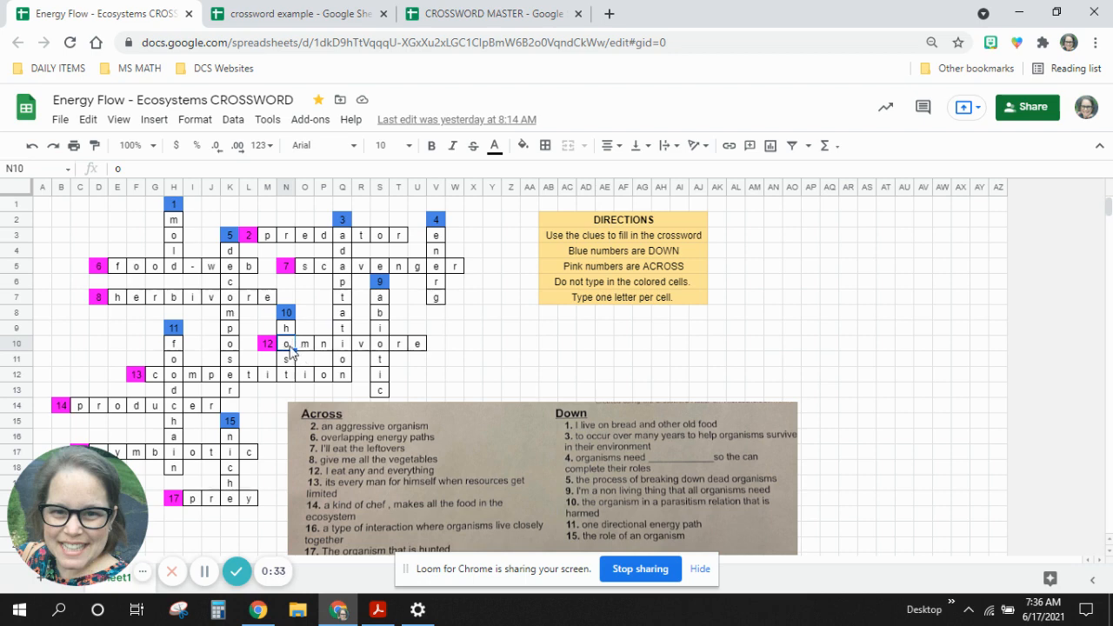